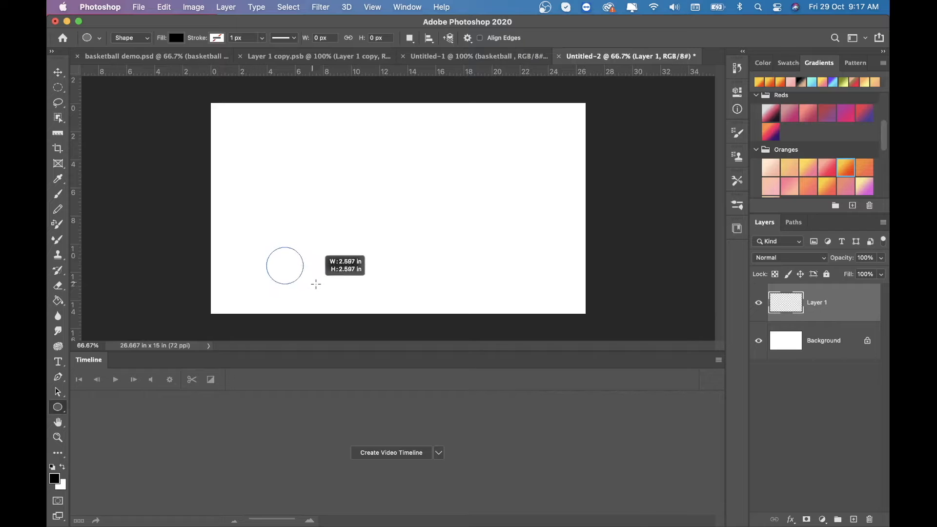
Step: Fill the circle with the yellow-to-red gradient from the Oranges presets and set the gradient angle to -42.66 degrees
{"action": "key", "text": "super+plus"}
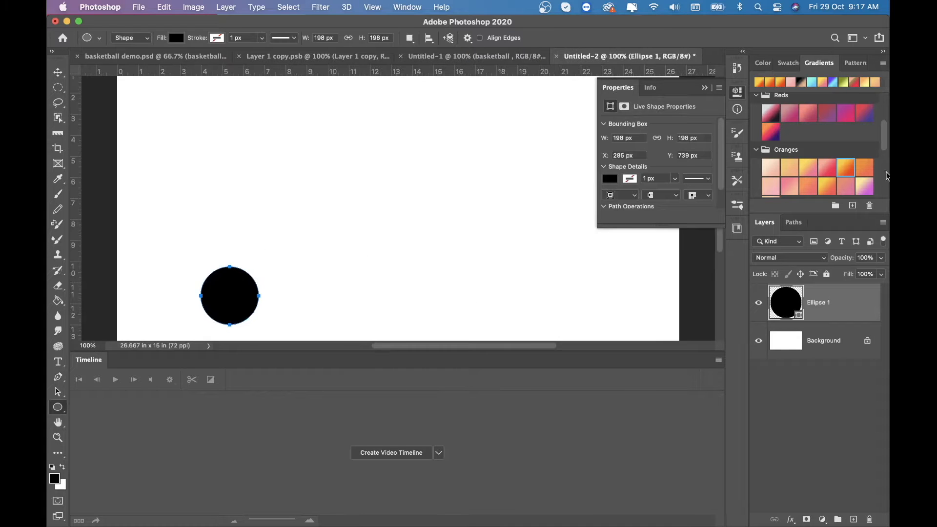
{"action": "left_click", "coordinate": [846, 169]}
{"action": "double_click", "coordinate": [785, 302]}
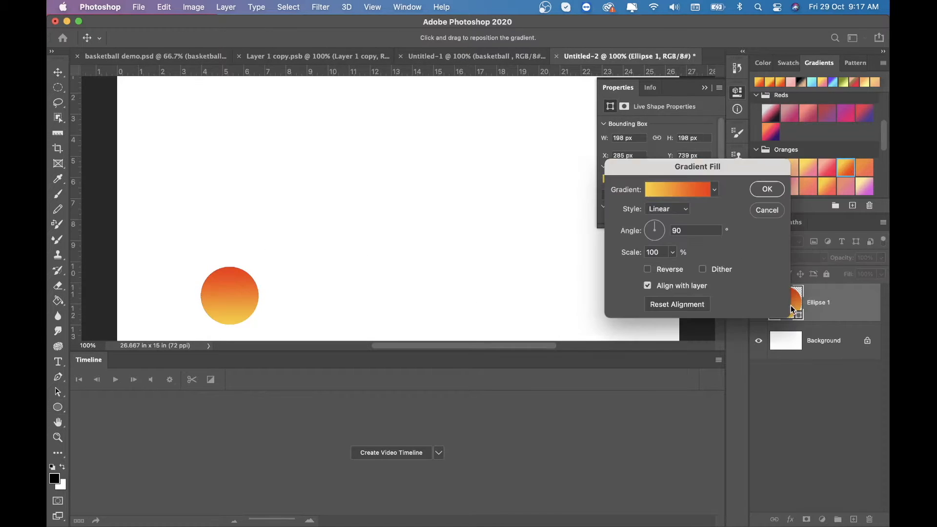
{"action": "left_click_drag", "start_coordinate": [658, 227], "coordinate": [671, 245]}
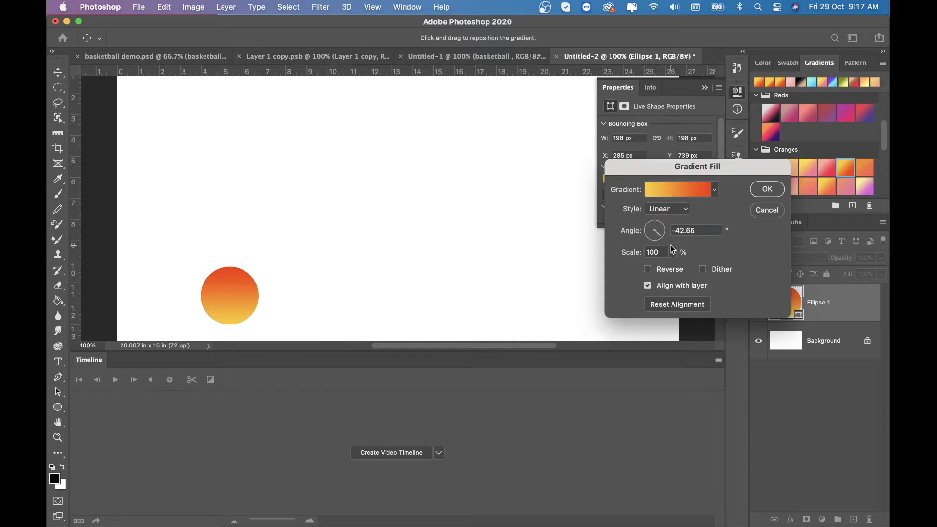
Step: Edit the circle's gradient so that its yellow color stop sits at 38%, and apply the fill
{"action": "left_click", "coordinate": [674, 190]}
{"action": "left_click_drag", "start_coordinate": [470, 237], "coordinate": [556, 239]}
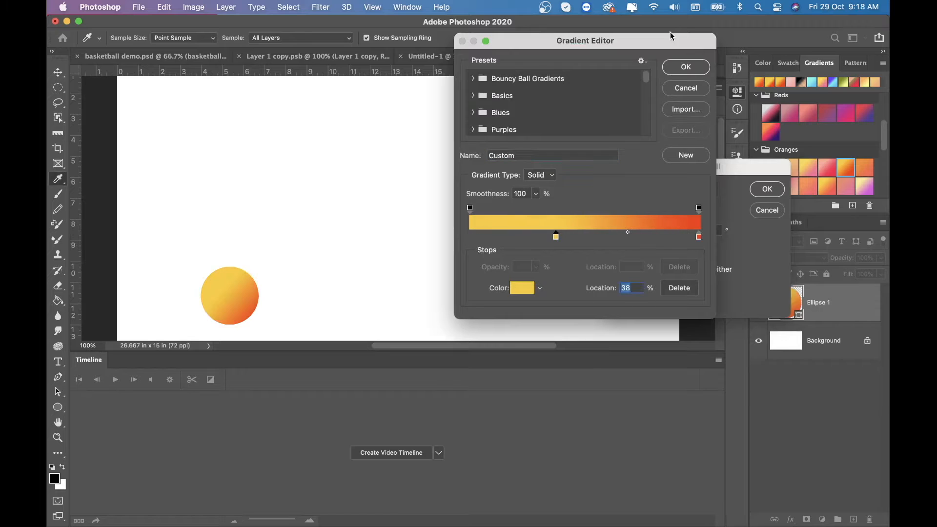
{"action": "left_click", "coordinate": [685, 70]}
{"action": "left_click", "coordinate": [767, 190]}
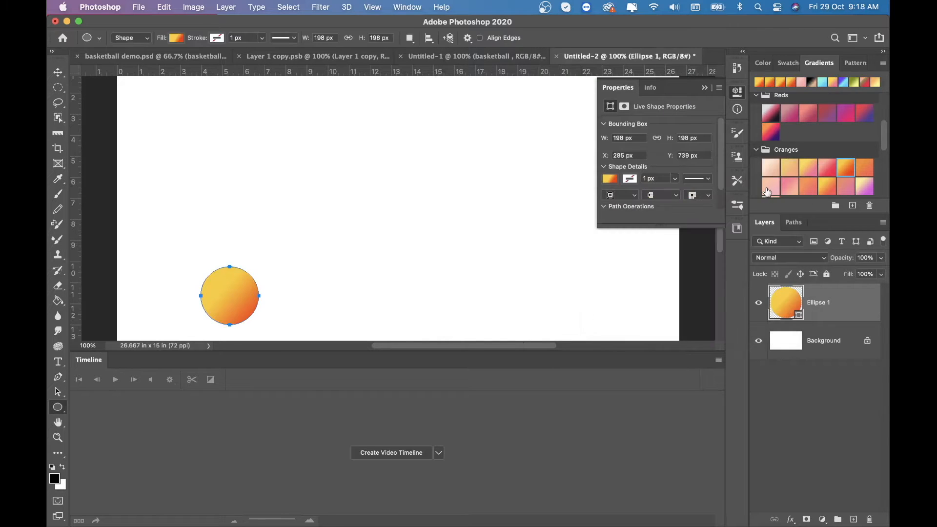
Step: Add a new layer above the circle and ready the Brush tool in black, adjusting its opacity
{"action": "left_click", "coordinate": [854, 520]}
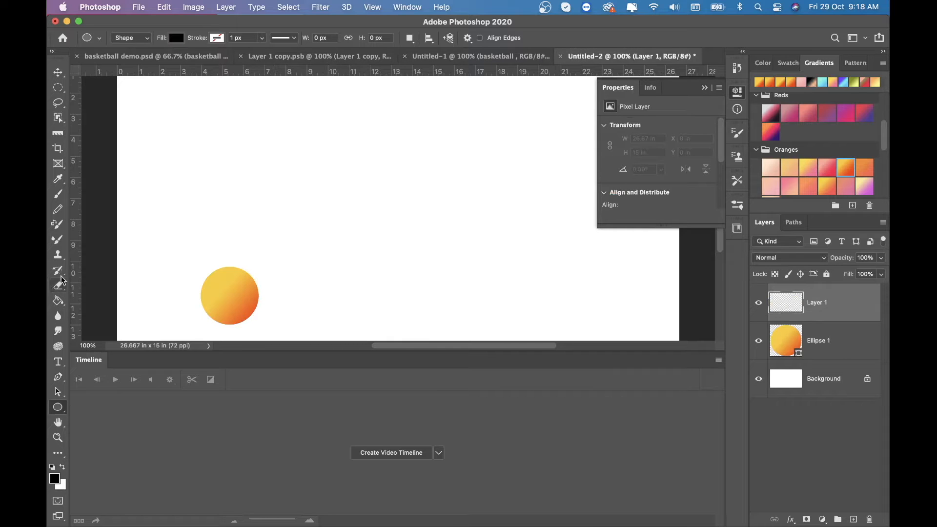
{"action": "left_click", "coordinate": [62, 196]}
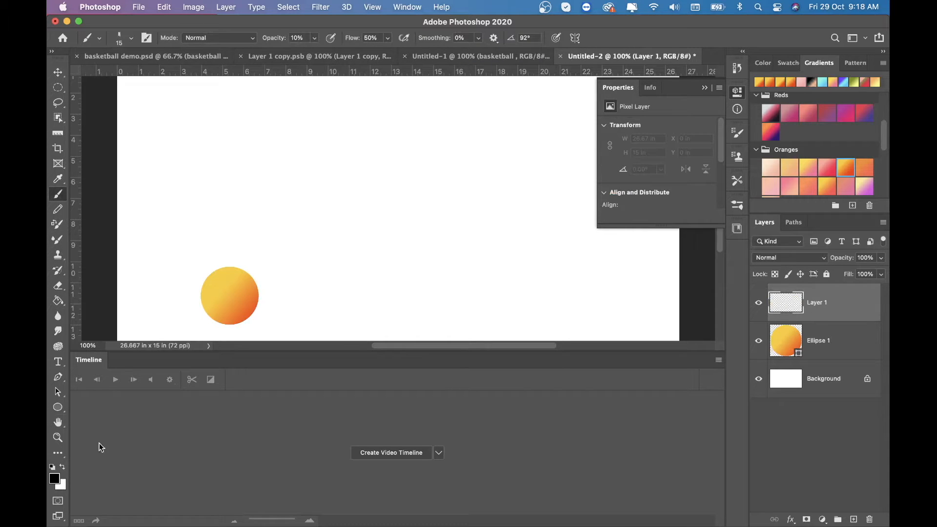
{"action": "left_click", "coordinate": [54, 478]}
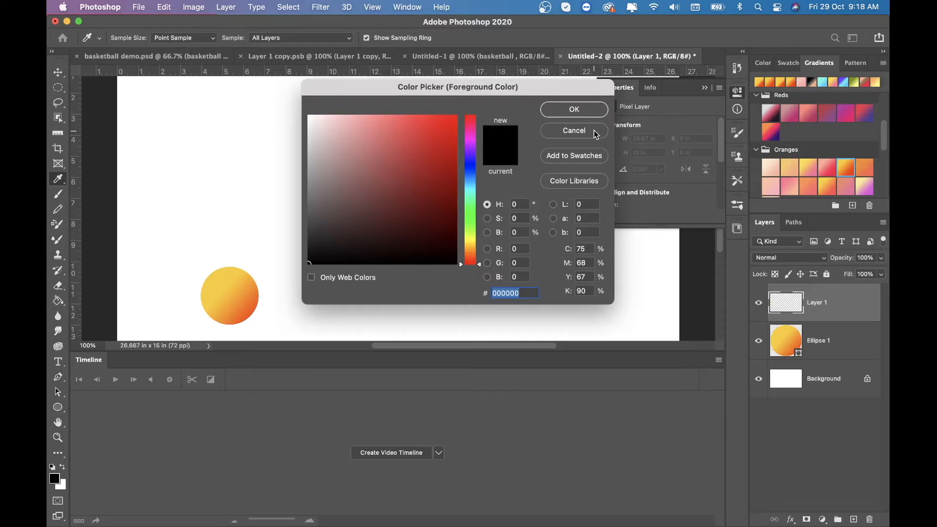
{"action": "left_click", "coordinate": [584, 136]}
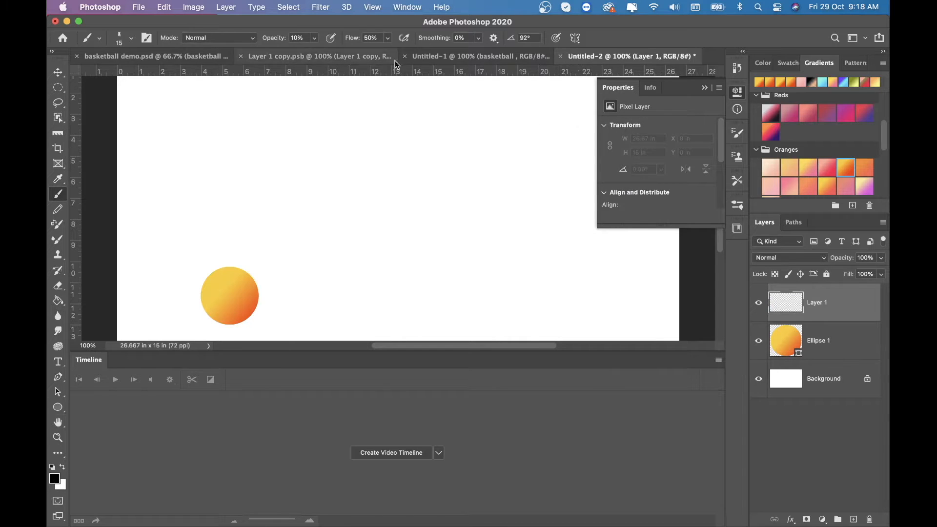
{"action": "left_click", "coordinate": [314, 39]}
{"action": "left_click_drag", "start_coordinate": [314, 52], "coordinate": [314, 55]}
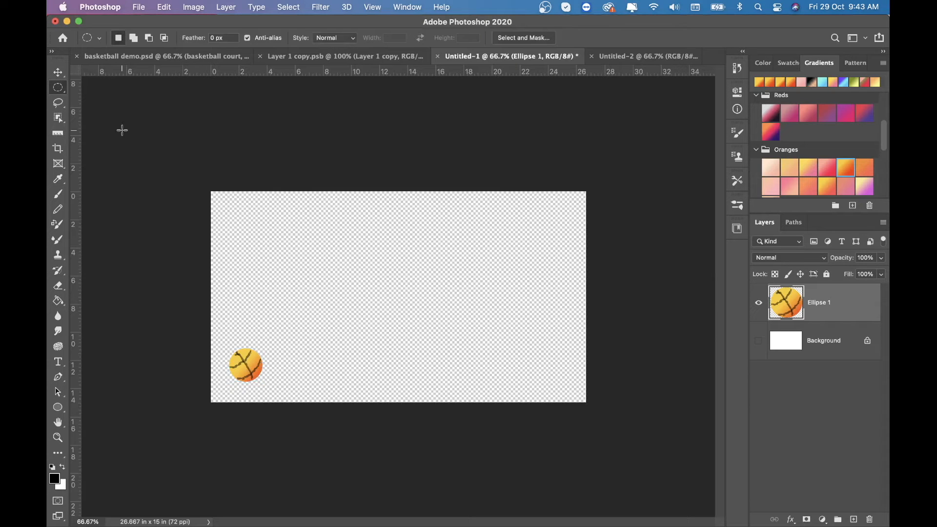
Step: Convert the Ellipse 1 ball layer to a smart object and deselect it
{"action": "left_click", "coordinate": [58, 72]}
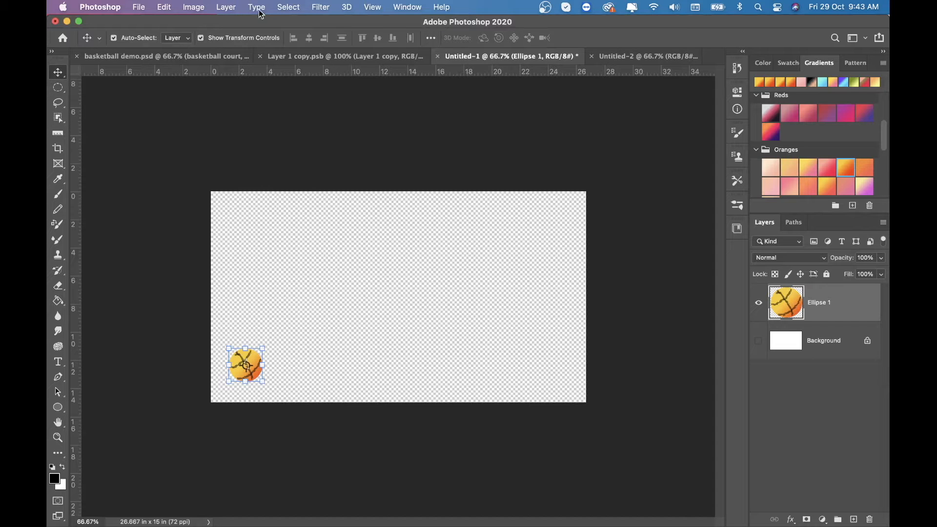
{"action": "left_click", "coordinate": [229, 7]}
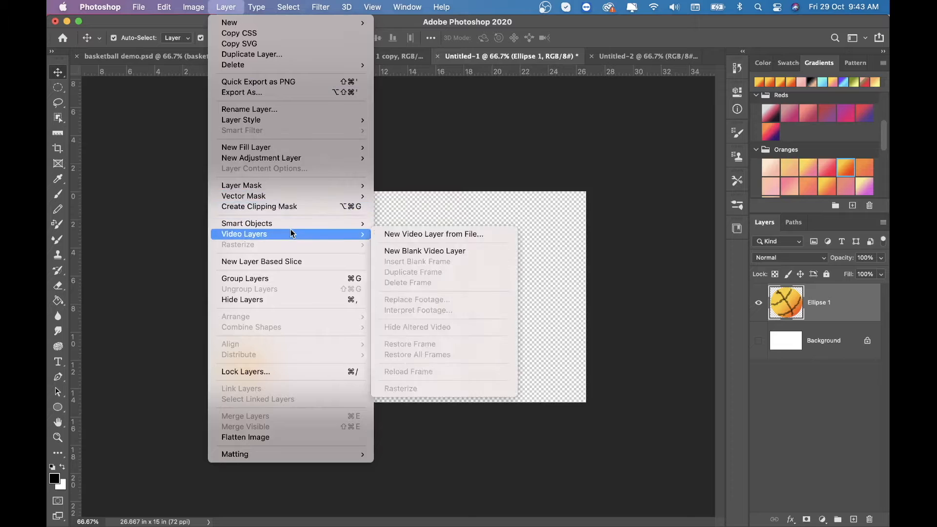
{"action": "mouse_move", "coordinate": [291, 224]}
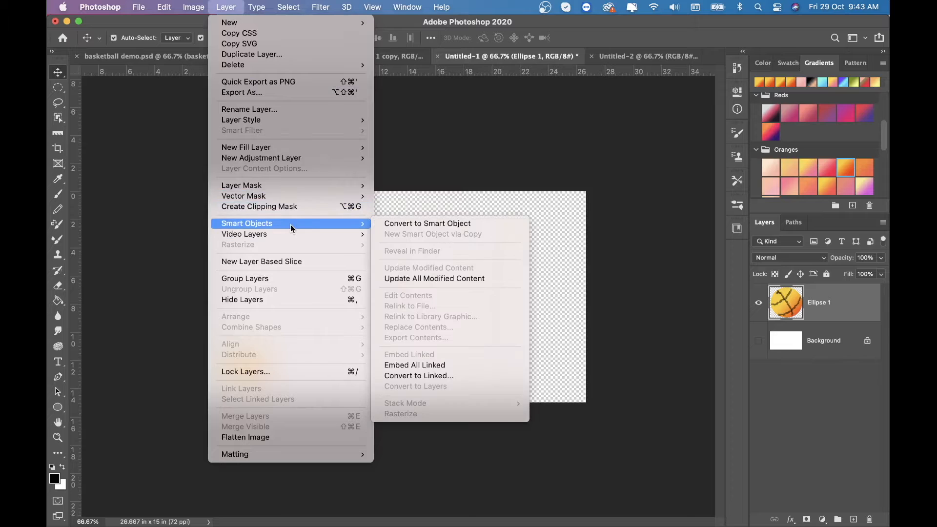
{"action": "left_click", "coordinate": [441, 225]}
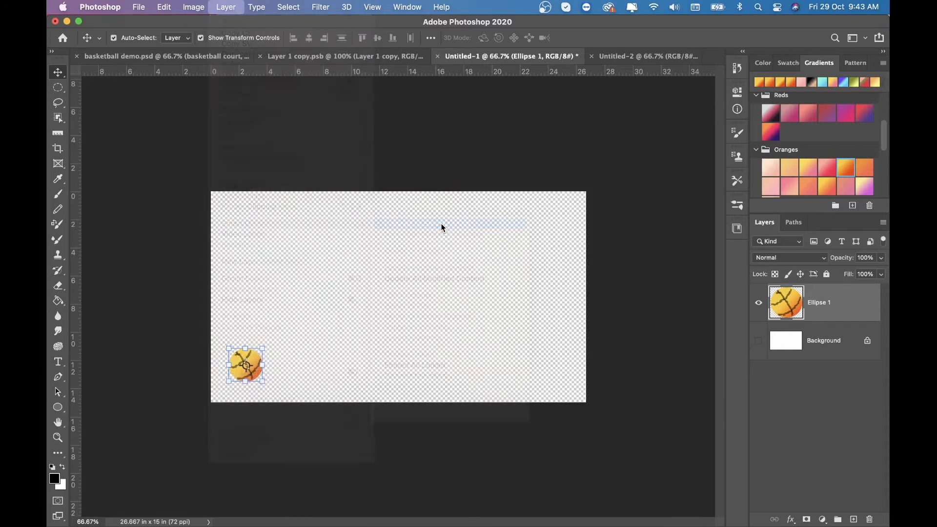
{"action": "left_click", "coordinate": [662, 384]}
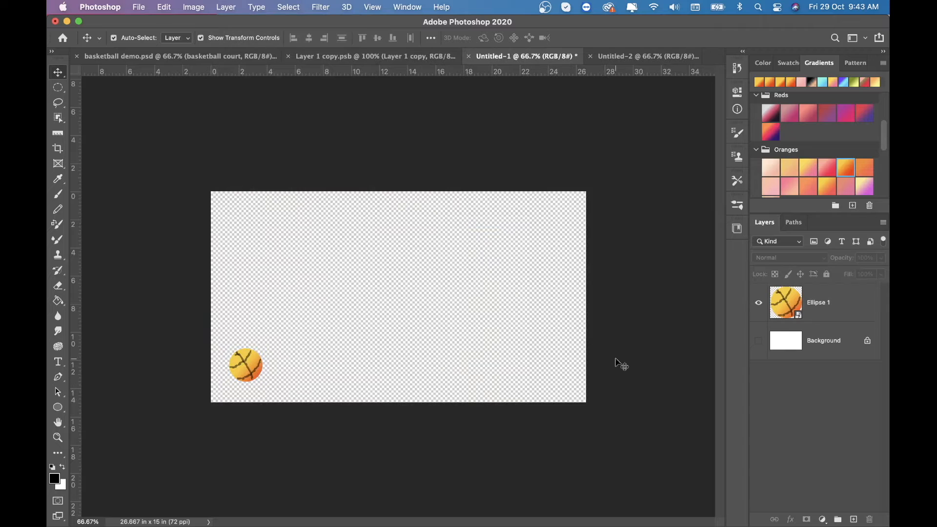
Step: Move the ball to the lower-left corner of the canvas so it partly overlaps the bottom edge
{"action": "left_click", "coordinate": [243, 363]}
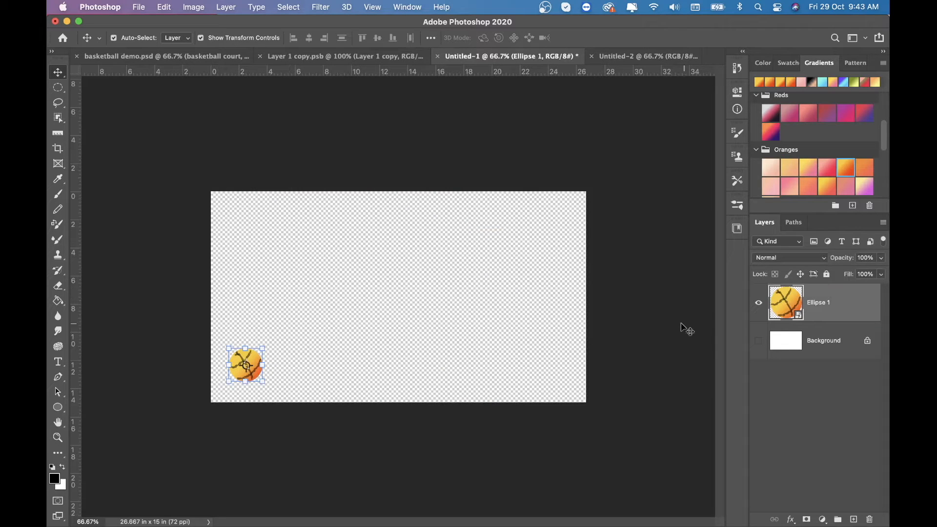
{"action": "left_click", "coordinate": [698, 317]}
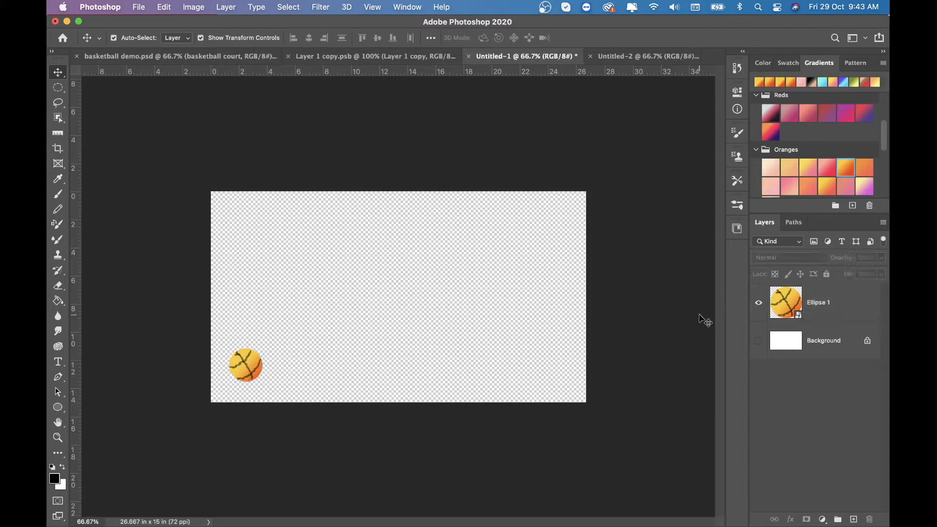
{"action": "left_click_drag", "start_coordinate": [241, 373], "coordinate": [227, 403]}
{"action": "left_click", "coordinate": [669, 344]}
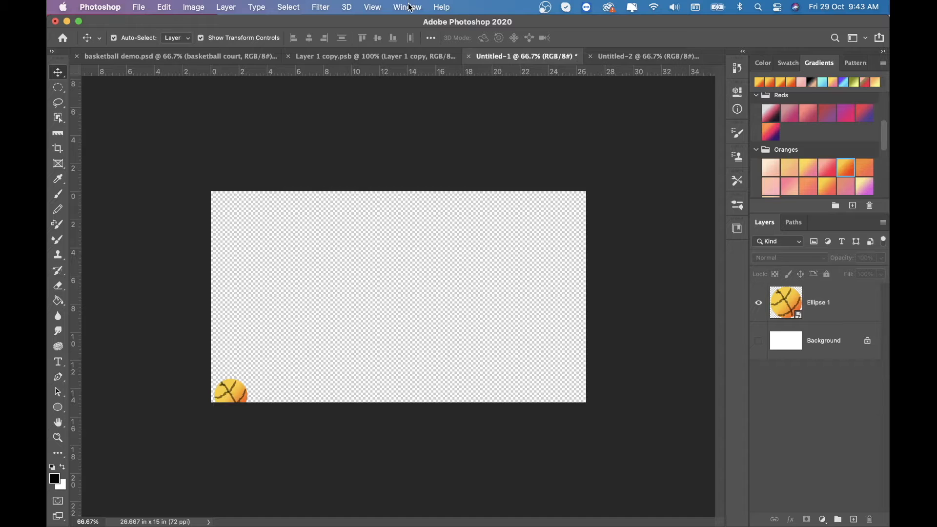
Step: Copy the basketball court layer from the Untitled-2 document into Untitled-1
{"action": "left_click", "coordinate": [649, 56]}
{"action": "scroll", "coordinate": [828, 464], "scroll_direction": "down", "scroll_amount": 3}
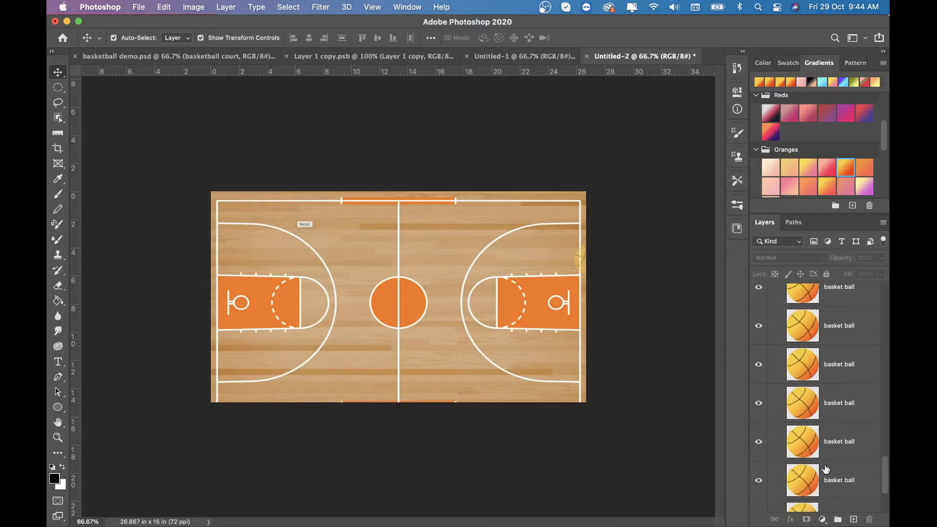
{"action": "scroll", "coordinate": [829, 463], "scroll_direction": "down", "scroll_amount": 2}
{"action": "left_click", "coordinate": [785, 456]}
{"action": "left_click_drag", "start_coordinate": [784, 457], "coordinate": [462, 59]}
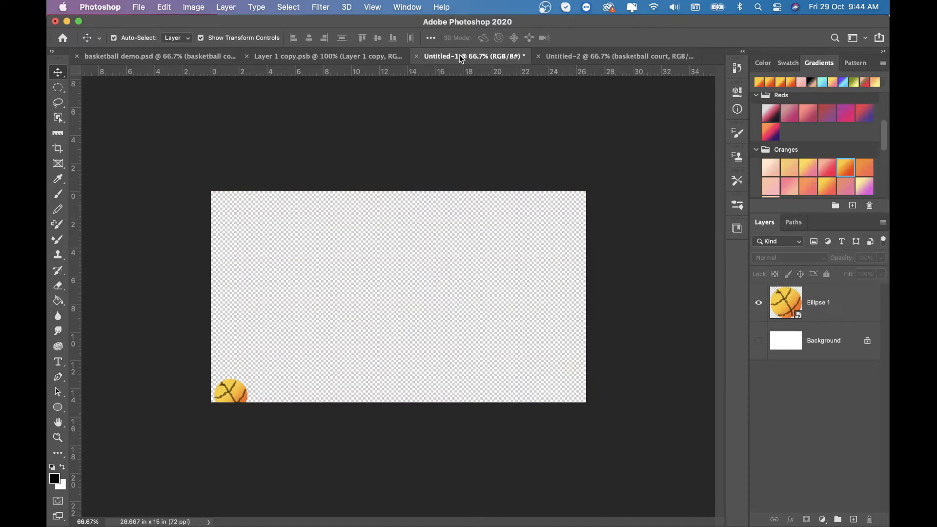
{"action": "left_click_drag", "start_coordinate": [798, 356], "coordinate": [800, 356]}
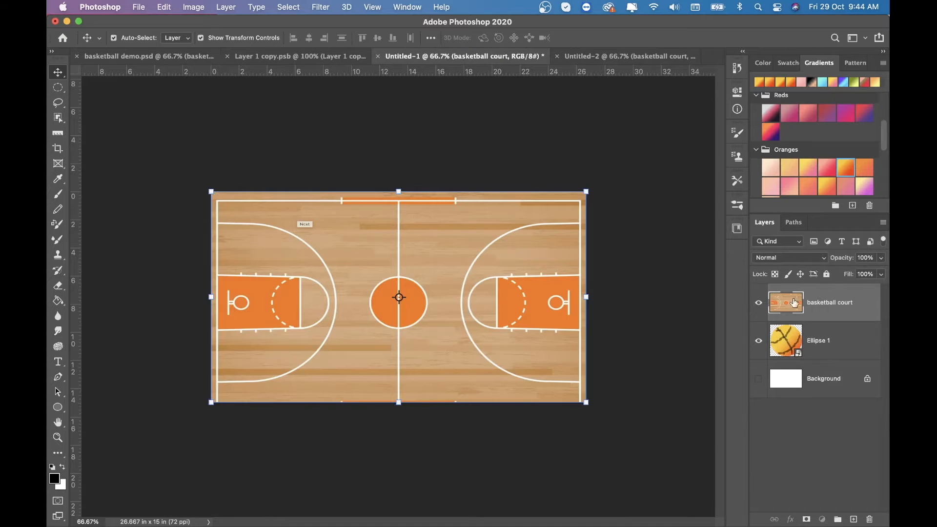
Step: Place the Ellipse 1 ball layer above the basketball court layer and rename it "basketball"
{"action": "double_click", "coordinate": [822, 303]}
{"action": "type", "text": "ba"}
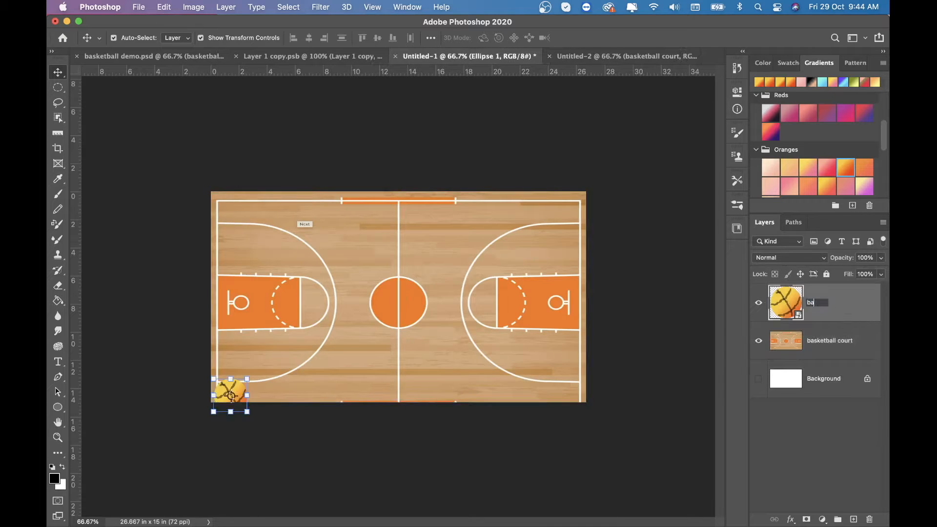
{"action": "type", "text": "sketba"}
{"action": "type", "text": "ll"}
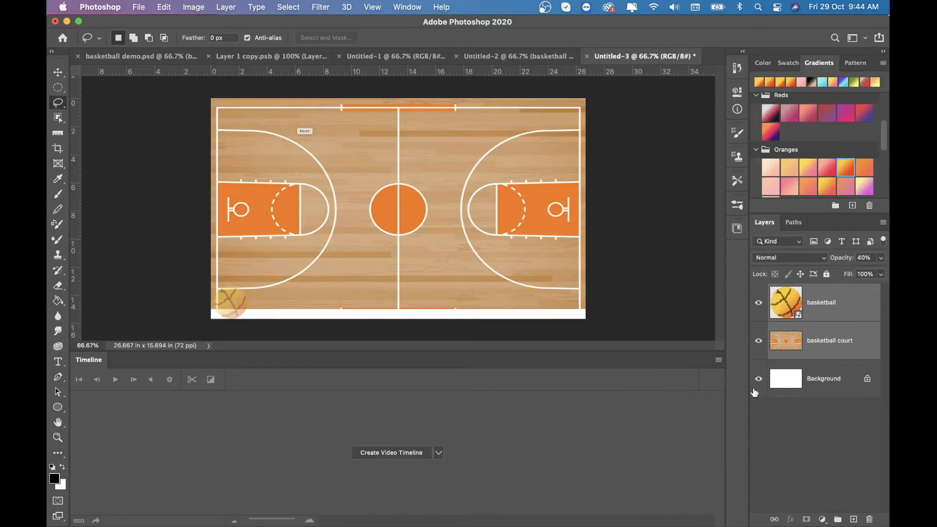
Step: Hide the white Background layer and create a video timeline for the document
{"action": "left_click", "coordinate": [758, 380]}
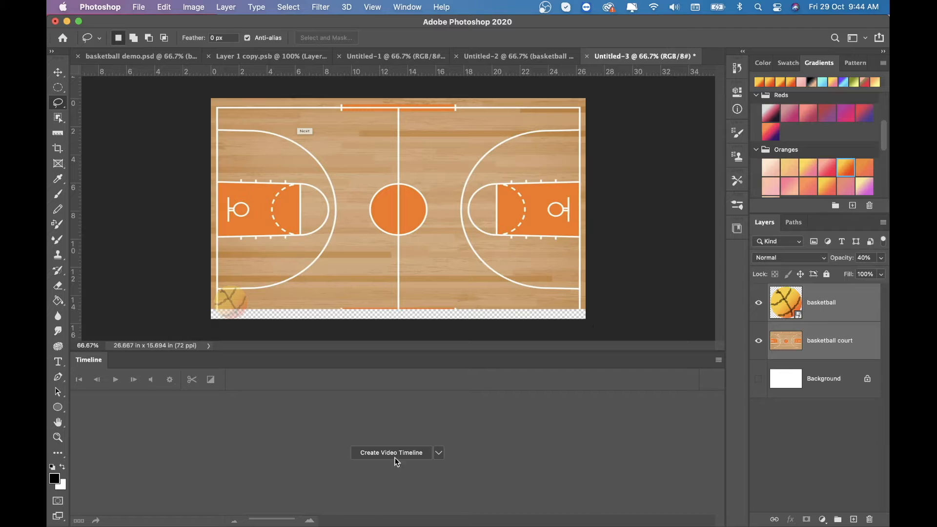
{"action": "left_click", "coordinate": [439, 454]}
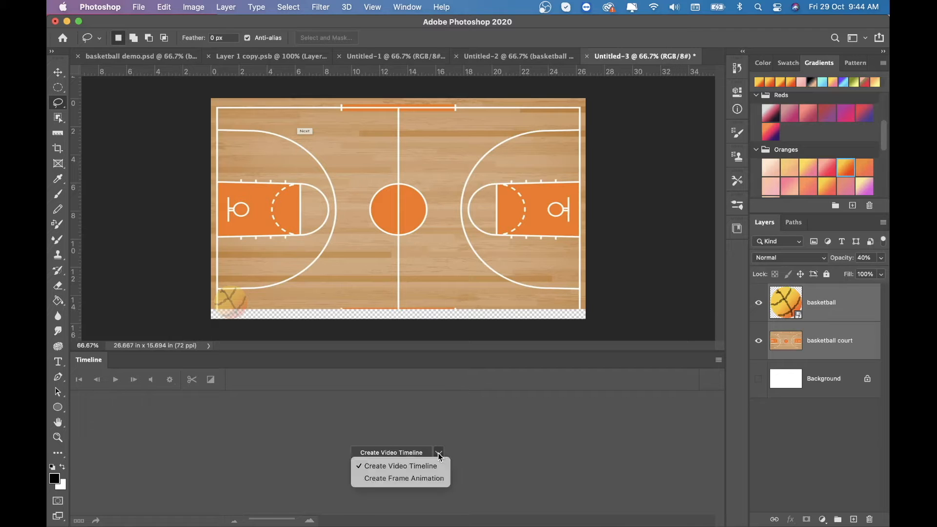
{"action": "left_click", "coordinate": [430, 466]}
{"action": "left_click", "coordinate": [397, 451]}
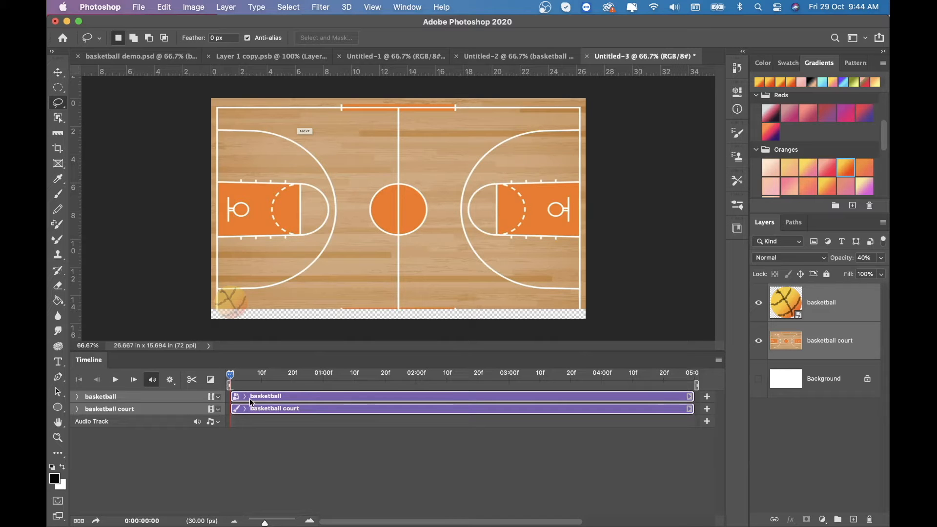
Step: Set the timeline frame rate to 10 fps
{"action": "left_click", "coordinate": [719, 360]}
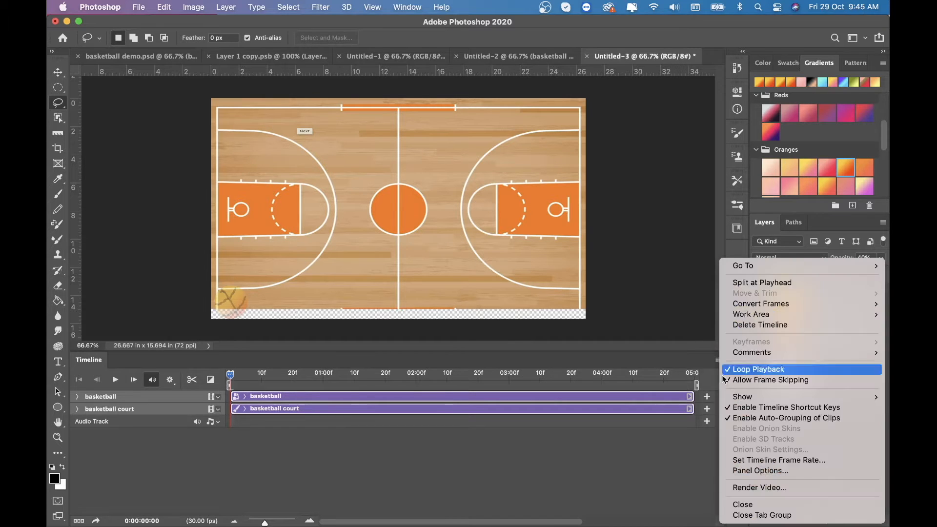
{"action": "left_click", "coordinate": [771, 460]}
{"action": "left_click", "coordinate": [431, 249]}
{"action": "left_click", "coordinate": [409, 249]}
{"action": "left_click", "coordinate": [426, 250]}
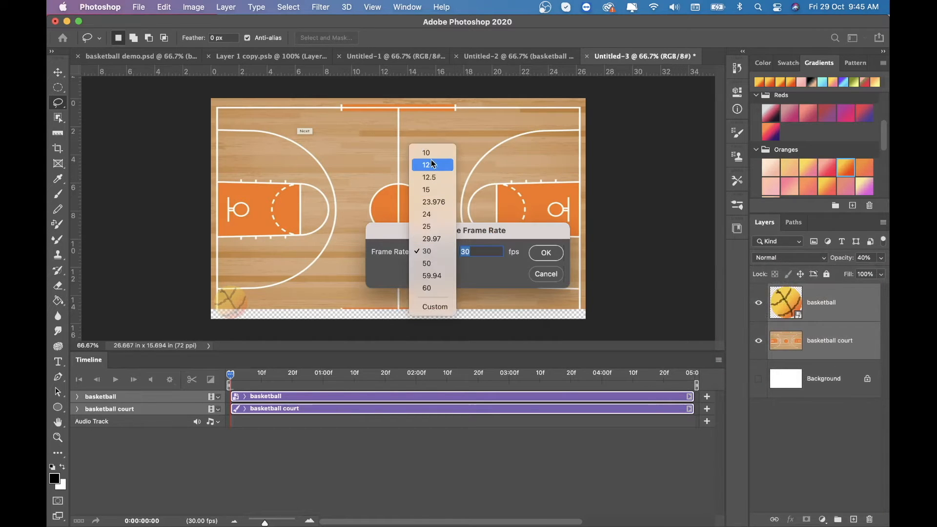
{"action": "left_click", "coordinate": [433, 155]}
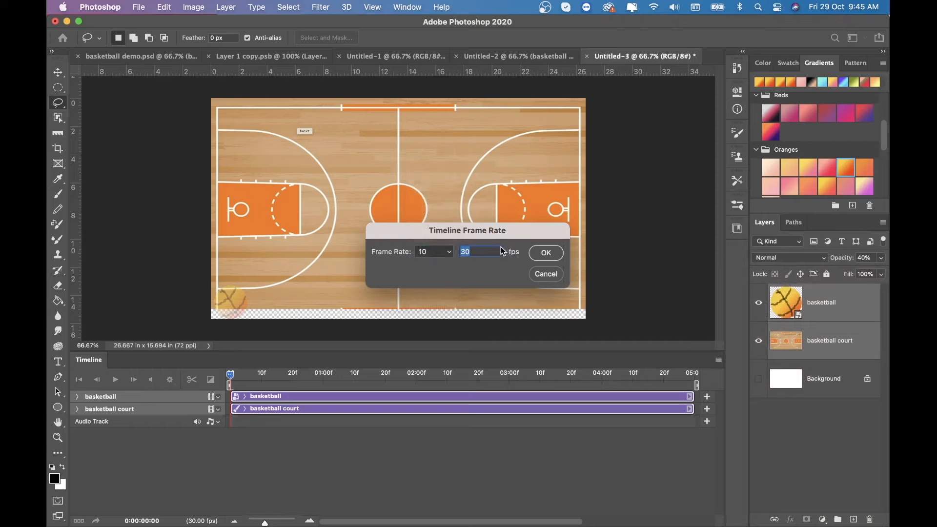
{"action": "left_click", "coordinate": [546, 253]}
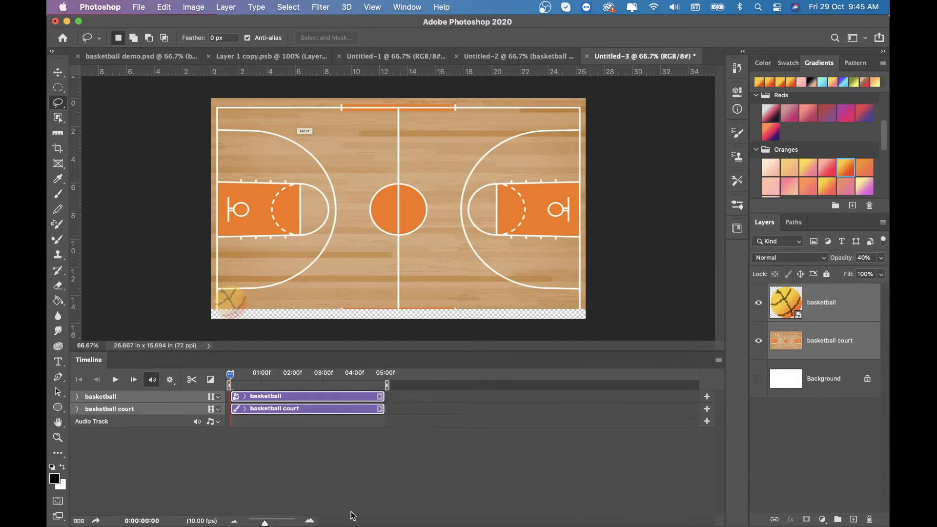
Step: Lock the basketball court layer and make the basketball layer active
{"action": "left_click", "coordinate": [314, 414]}
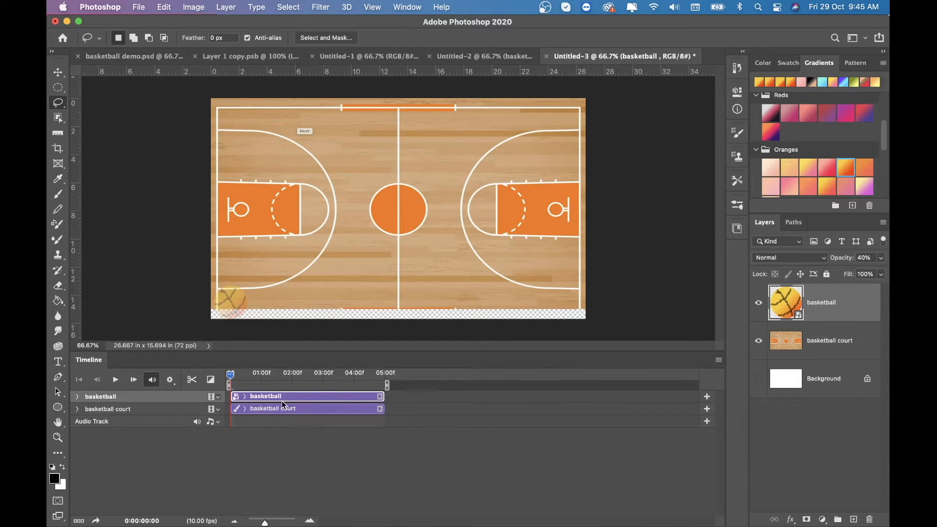
{"action": "left_click", "coordinate": [793, 340]}
{"action": "left_click", "coordinate": [826, 275]}
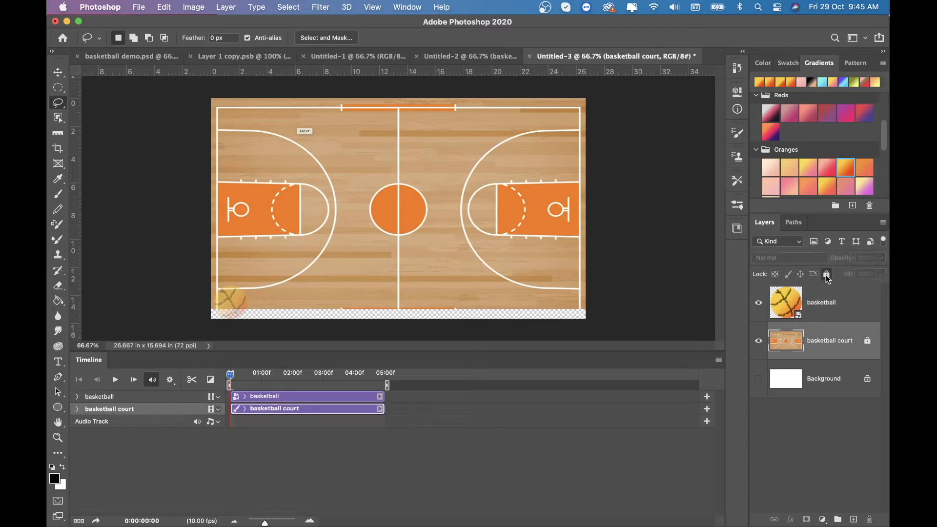
{"action": "left_click", "coordinate": [784, 304]}
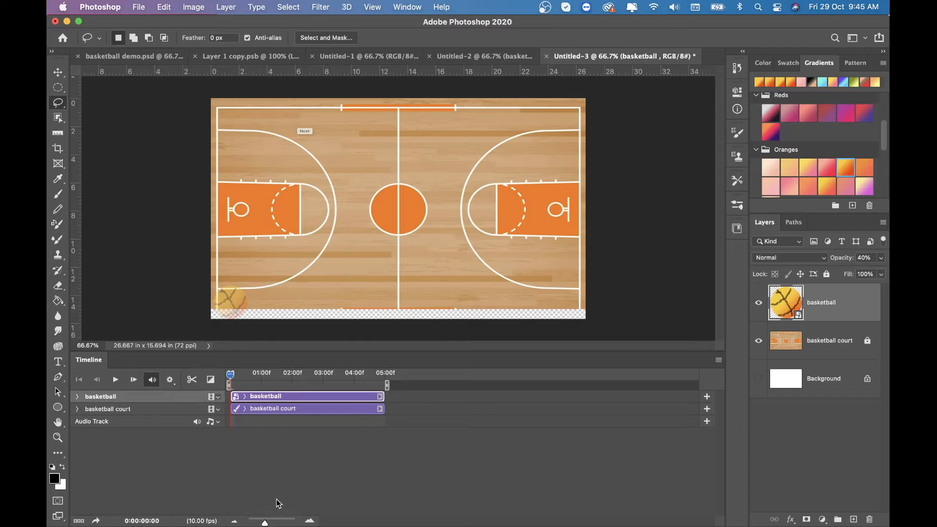
Step: Trim the basketball clip in the timeline to a length of two frames
{"action": "left_click_drag", "start_coordinate": [266, 522], "coordinate": [273, 524]}
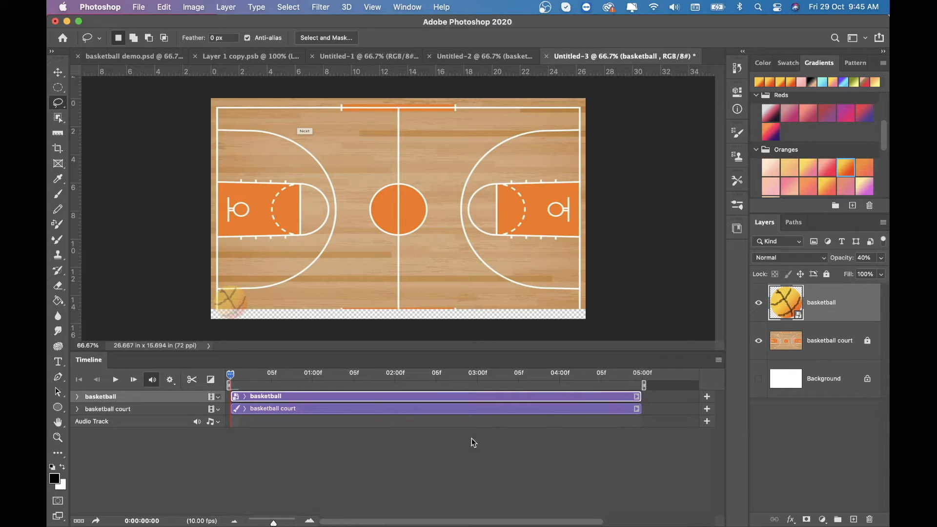
{"action": "left_click_drag", "start_coordinate": [639, 396], "coordinate": [244, 397]}
{"action": "left_click_drag", "start_coordinate": [274, 522], "coordinate": [296, 523]}
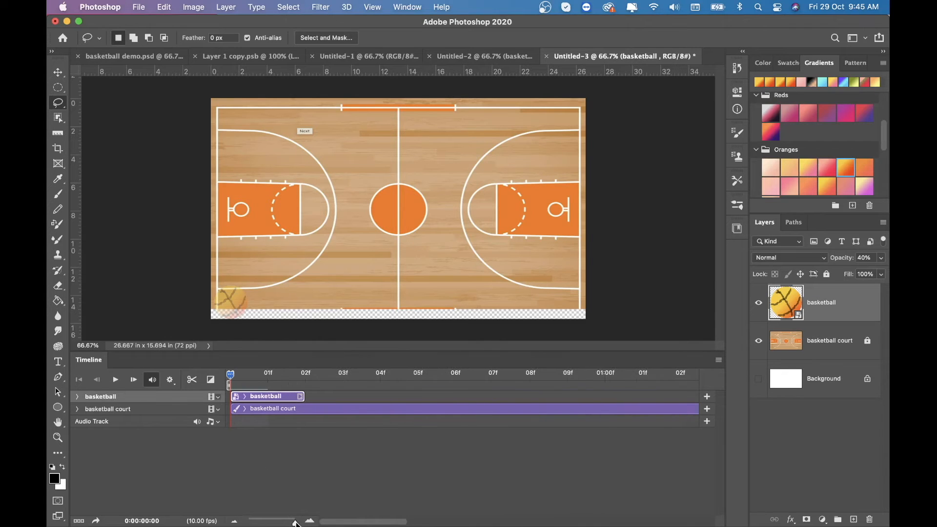
Step: Trim the basketball clip in the timeline to a length of one frame
{"action": "left_click_drag", "start_coordinate": [304, 397], "coordinate": [270, 397]}
{"action": "left_click", "coordinate": [312, 463]}
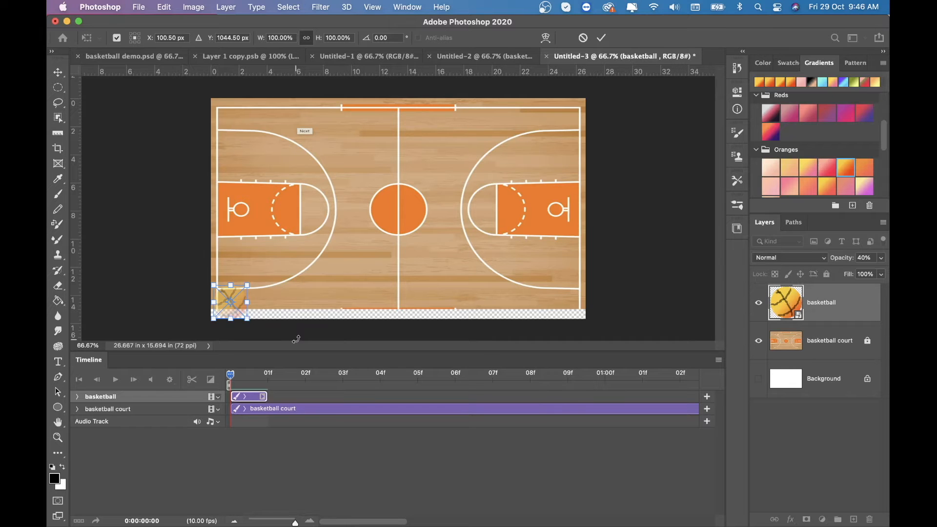
{"action": "key", "text": "Return"}
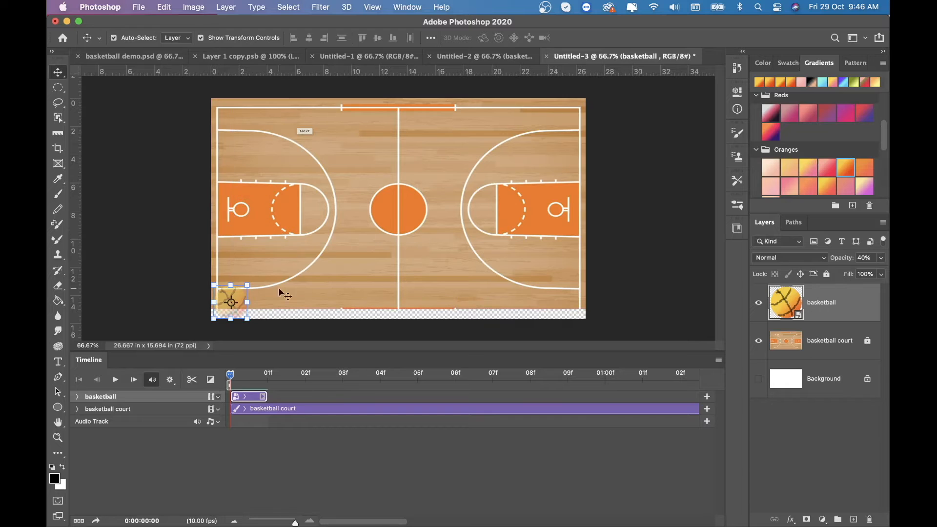
Step: Paste a copy of the basketball and place it overlapping the first ball, slightly higher and inward from the court's lower-left corner
{"action": "key", "text": "super+v"}
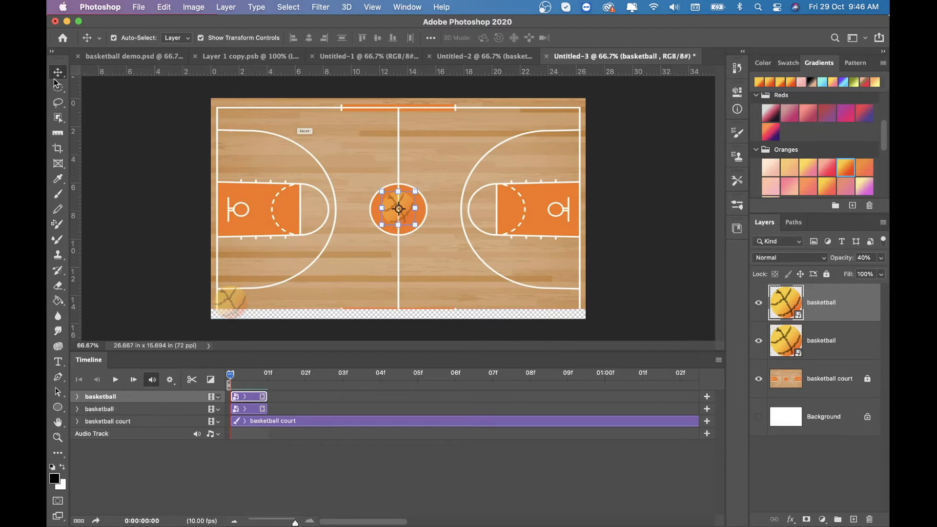
{"action": "left_click_drag", "start_coordinate": [399, 217], "coordinate": [234, 303]}
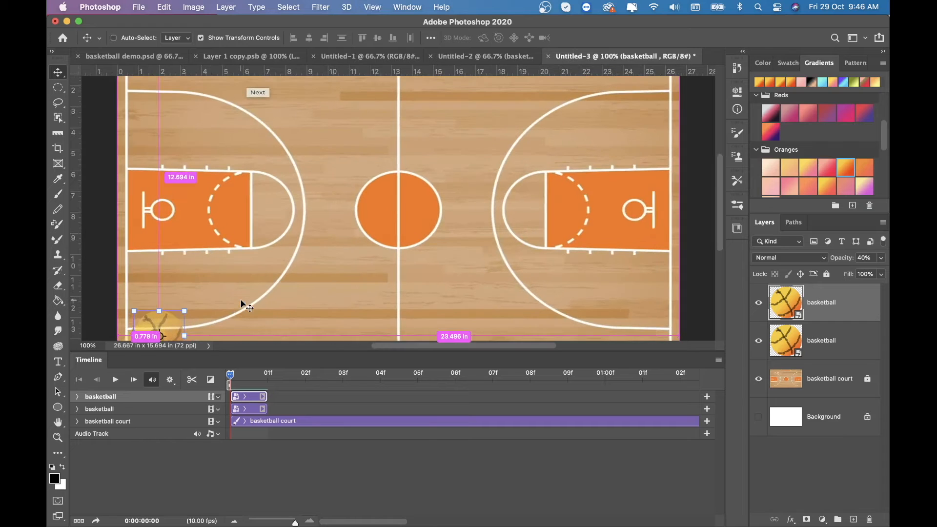
{"action": "key", "text": "super+equal"}
{"action": "left_click_drag", "start_coordinate": [228, 239], "coordinate": [220, 244]}
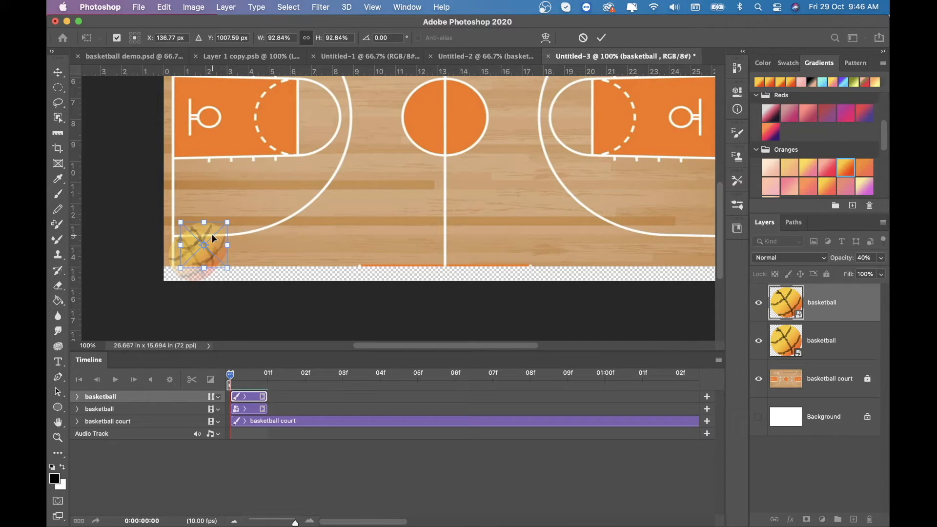
Step: Paste further basketball copies and place them along a rising diagonal path up to the edge of the left three-point arc
{"action": "scroll", "coordinate": [321, 234], "scroll_direction": "right", "scroll_amount": 5}
{"action": "key", "text": "super+minus"}
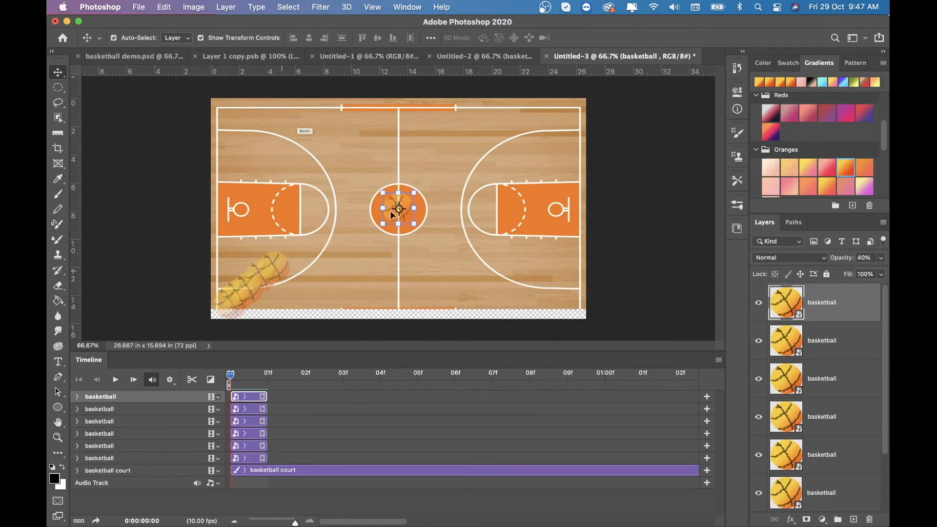
{"action": "left_click_drag", "start_coordinate": [390, 208], "coordinate": [282, 255]}
{"action": "key", "text": "super+v"}
{"action": "left_click_drag", "start_coordinate": [403, 201], "coordinate": [306, 238]}
{"action": "key", "text": "super+v"}
{"action": "left_click_drag", "start_coordinate": [380, 204], "coordinate": [330, 232]}
{"action": "key", "text": "super+v"}
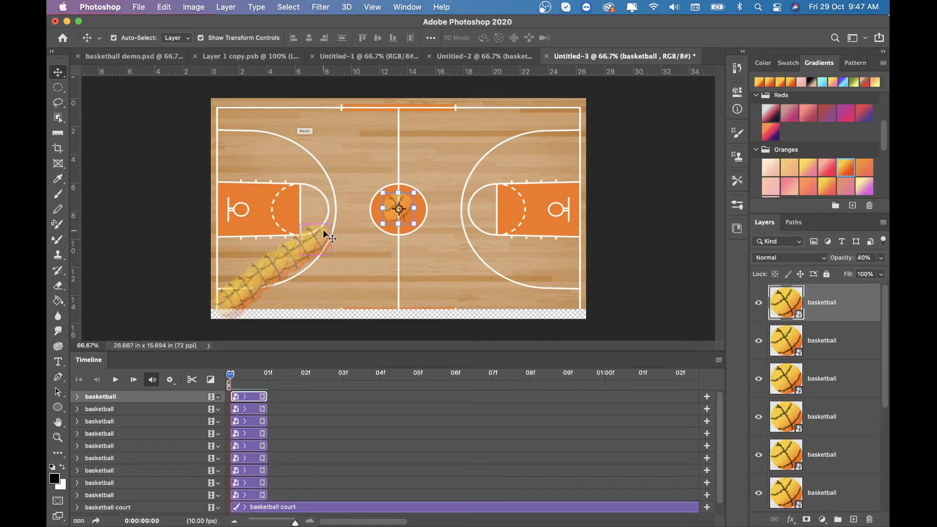
{"action": "left_click_drag", "start_coordinate": [375, 211], "coordinate": [327, 237]}
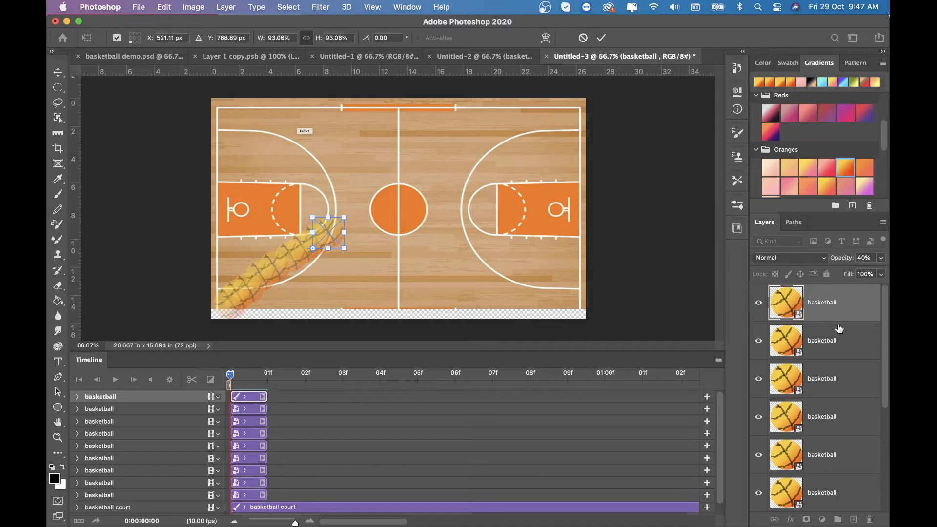
{"action": "key", "text": "Return"}
Step: Paste more basketball copies and place them along a descending path from the peak toward the court's centre line
{"action": "key", "text": "super+v"}
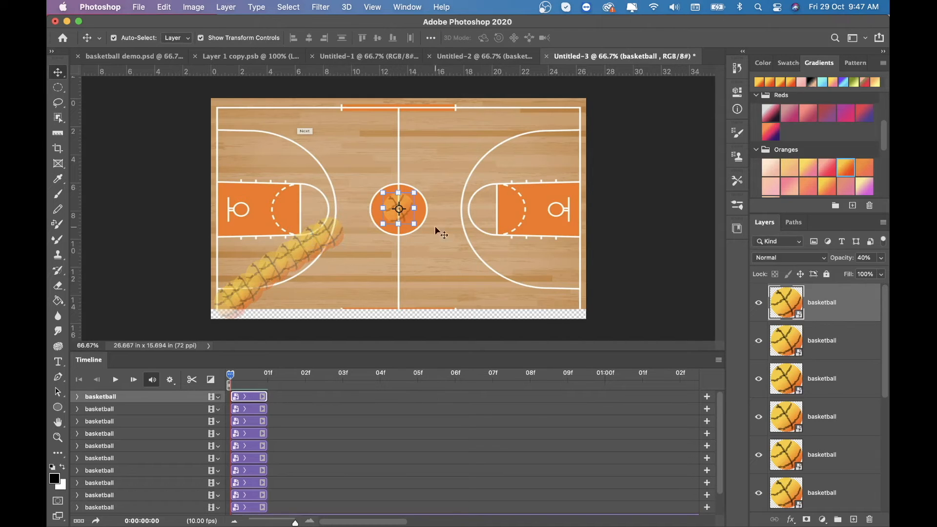
{"action": "left_click_drag", "start_coordinate": [397, 218], "coordinate": [352, 242]}
{"action": "key", "text": "super+v"}
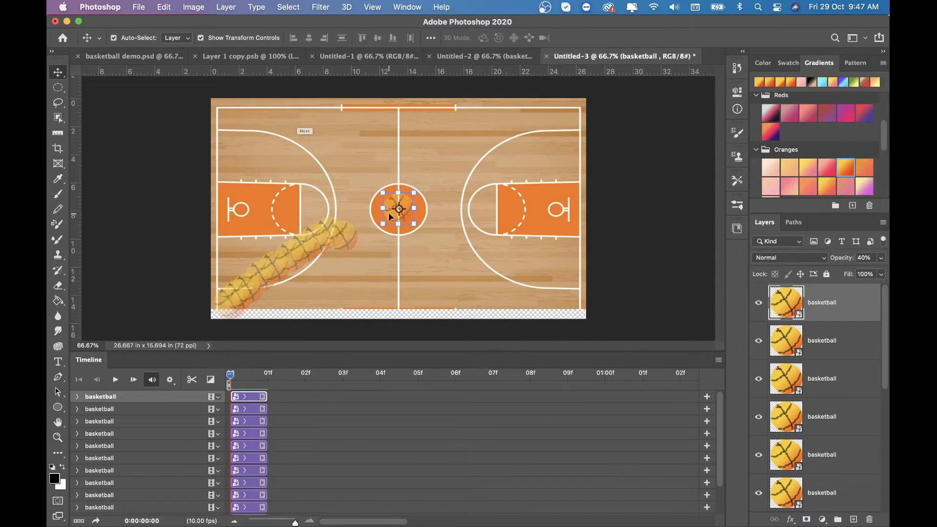
{"action": "left_click_drag", "start_coordinate": [388, 219], "coordinate": [359, 276]}
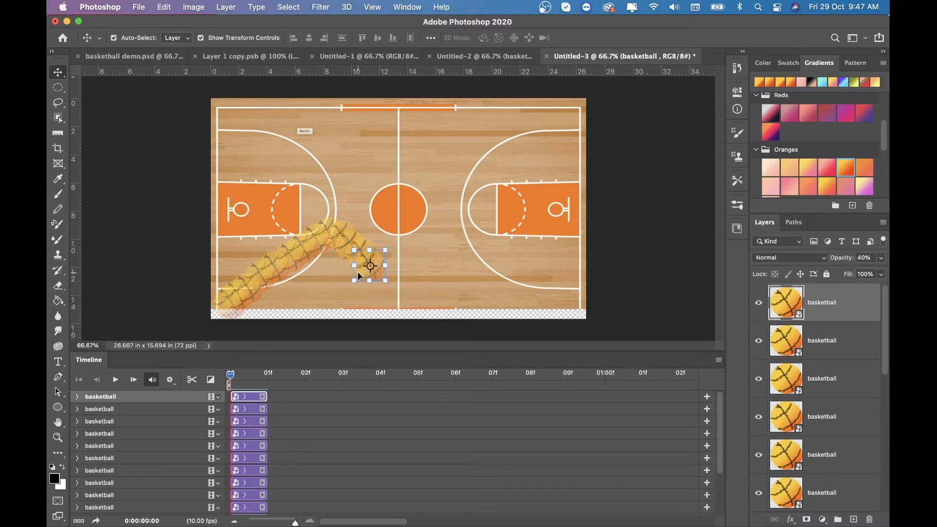
{"action": "key", "text": "super+c"}
{"action": "key", "text": "super+v"}
{"action": "left_click_drag", "start_coordinate": [406, 199], "coordinate": [386, 269]}
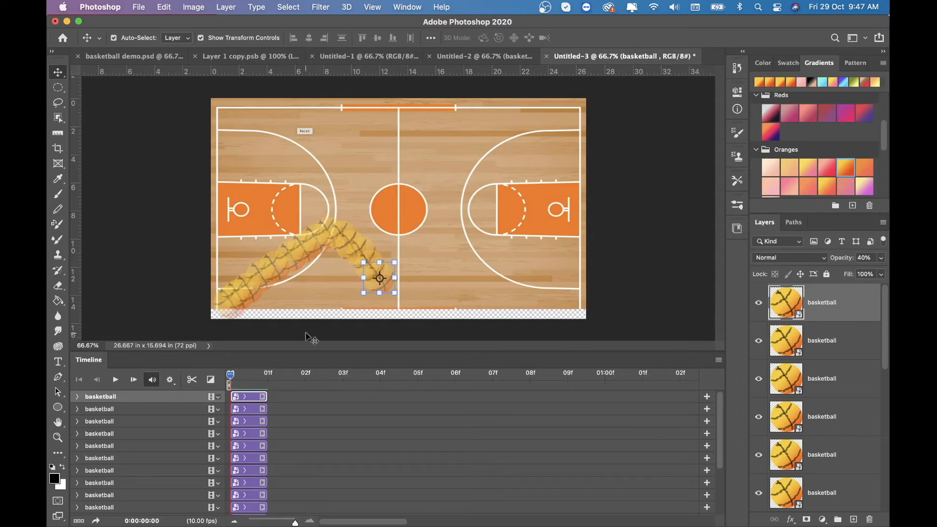
Step: Distort the lowest ball on the descending path into a narrower shape, about 75.94% wide and 92.98% high
{"action": "left_click", "coordinate": [78, 397]}
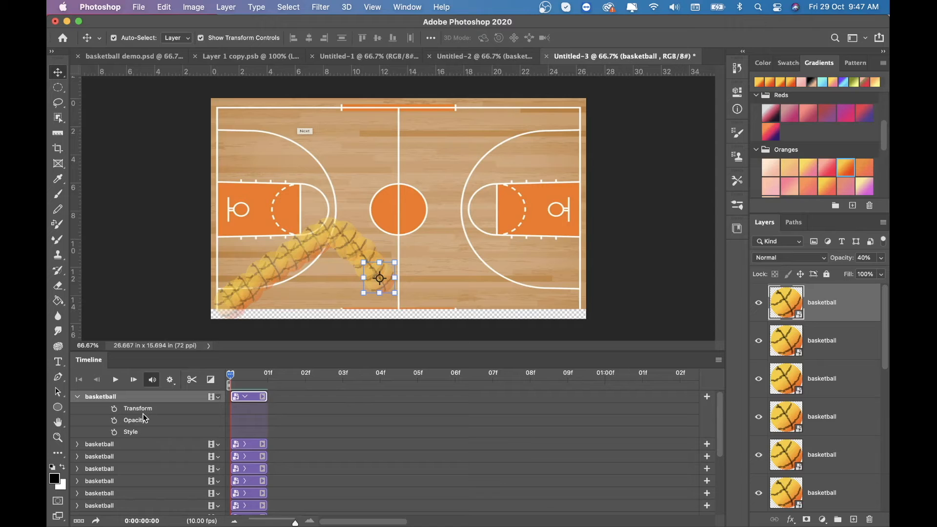
{"action": "left_click", "coordinate": [164, 7]}
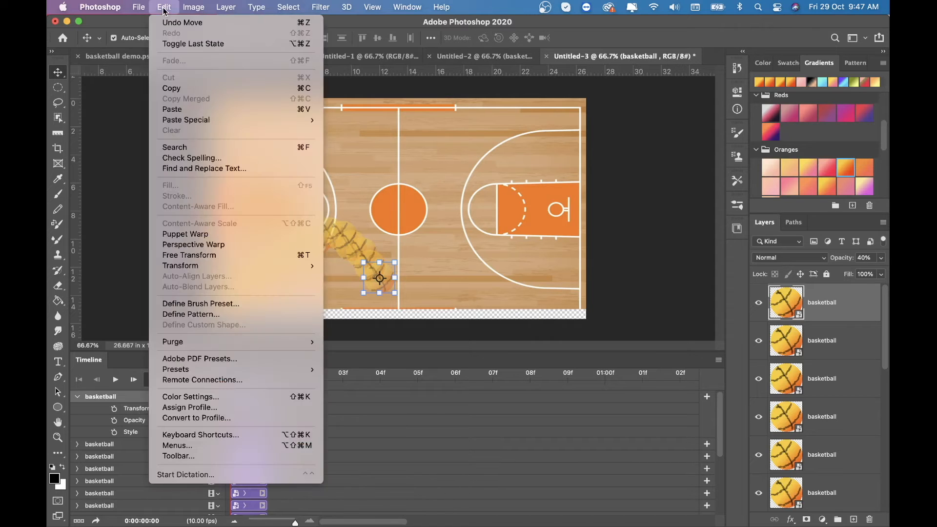
{"action": "mouse_move", "coordinate": [188, 269]}
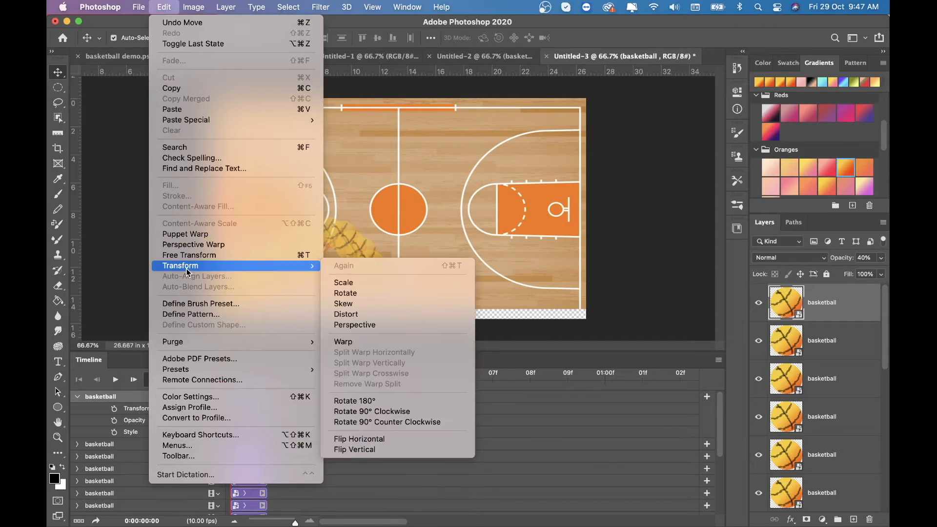
{"action": "left_click", "coordinate": [382, 314]}
{"action": "left_click_drag", "start_coordinate": [369, 279], "coordinate": [371, 278]}
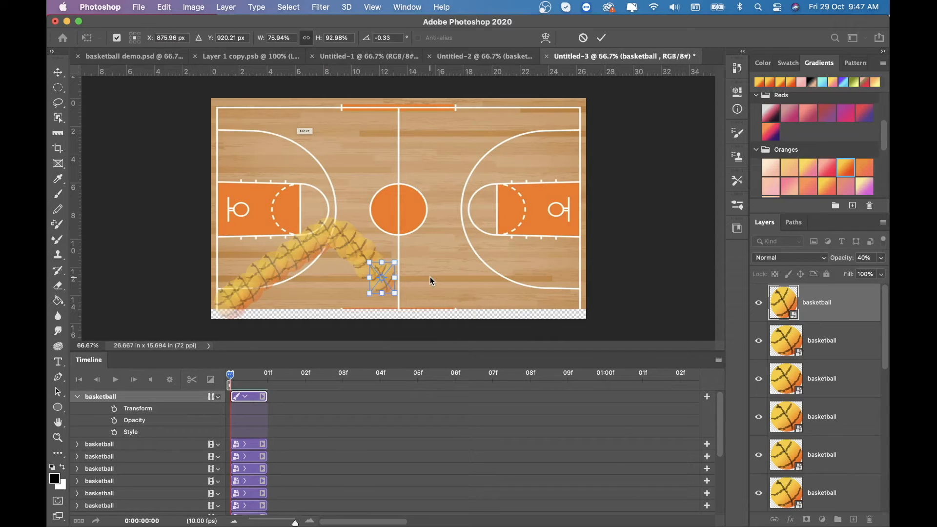
{"action": "key", "text": "Return"}
{"action": "key", "text": "super+z"}
Step: Paste copies of the narrowed ball and continue the descending path to the court's bottom edge at the centre line
{"action": "mouse_move", "coordinate": [384, 287]}
{"action": "left_mouse_down"}
{"action": "mouse_move", "coordinate": [392, 218]}
{"action": "mouse_move", "coordinate": [385, 301]}
{"action": "left_mouse_up"}
{"action": "key", "text": "super+v"}
{"action": "key", "text": "super+t"}
{"action": "left_click_drag", "start_coordinate": [391, 216], "coordinate": [400, 295]}
Step: Distort the ball at the court's bottom edge into a flattened bounce shape
{"action": "left_click", "coordinate": [165, 8]}
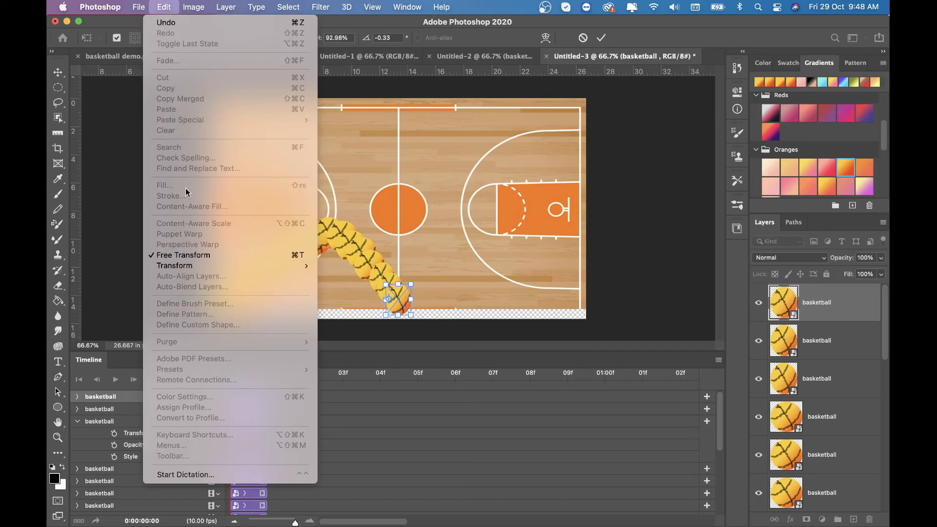
{"action": "mouse_move", "coordinate": [202, 266]}
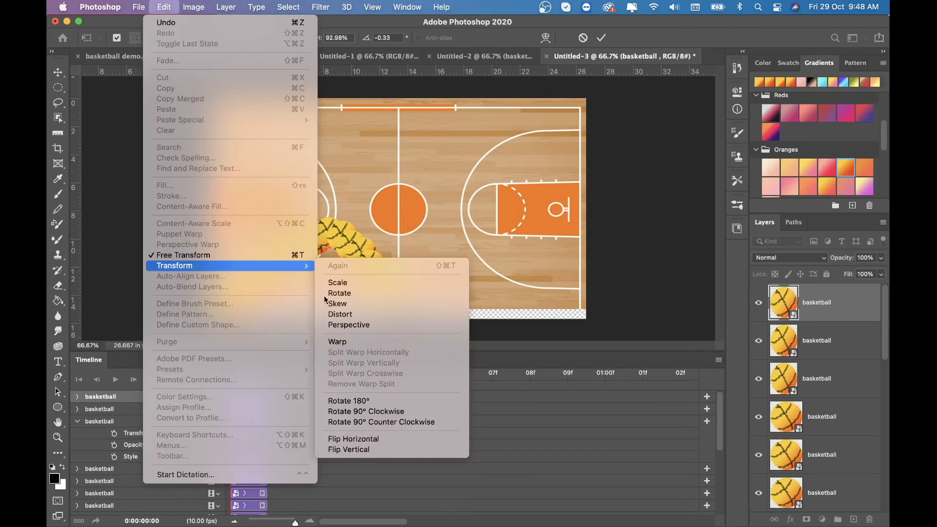
{"action": "left_click", "coordinate": [359, 314]}
{"action": "left_click_drag", "start_coordinate": [399, 292], "coordinate": [408, 300]}
{"action": "key", "text": "Return"}
Step: Duplicate the flattened ball at the bounce point and place another copy just up and to the right of it
{"action": "key", "text": "super+j"}
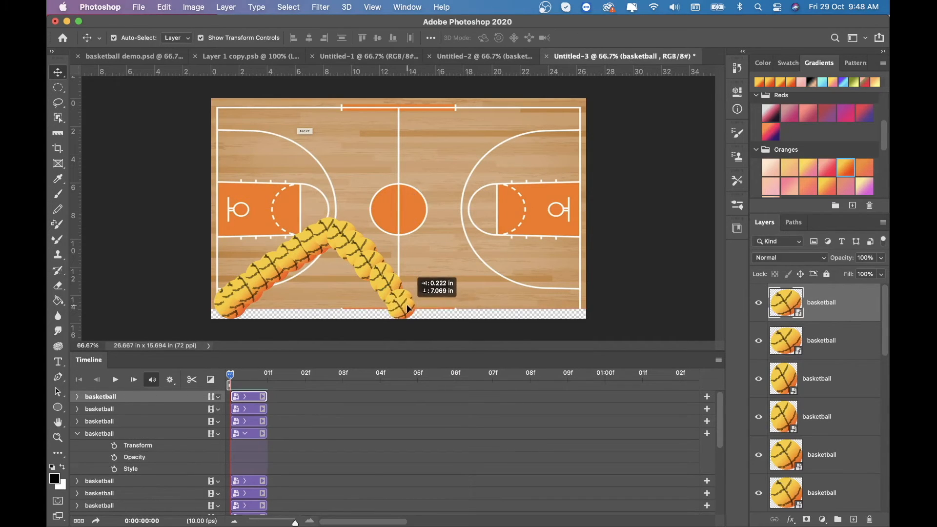
{"action": "key", "text": "super+t"}
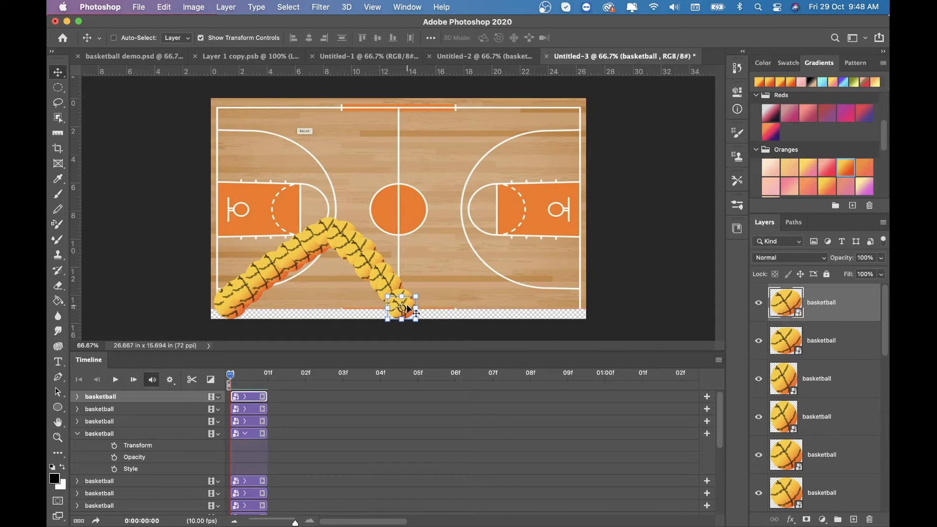
{"action": "mouse_move", "coordinate": [408, 308]}
{"action": "left_mouse_down", "text": "alt"}
{"action": "mouse_move", "coordinate": [398, 210]}
{"action": "mouse_move", "coordinate": [406, 301]}
{"action": "left_mouse_up", "text": "alt"}
{"action": "key", "text": "super+t"}
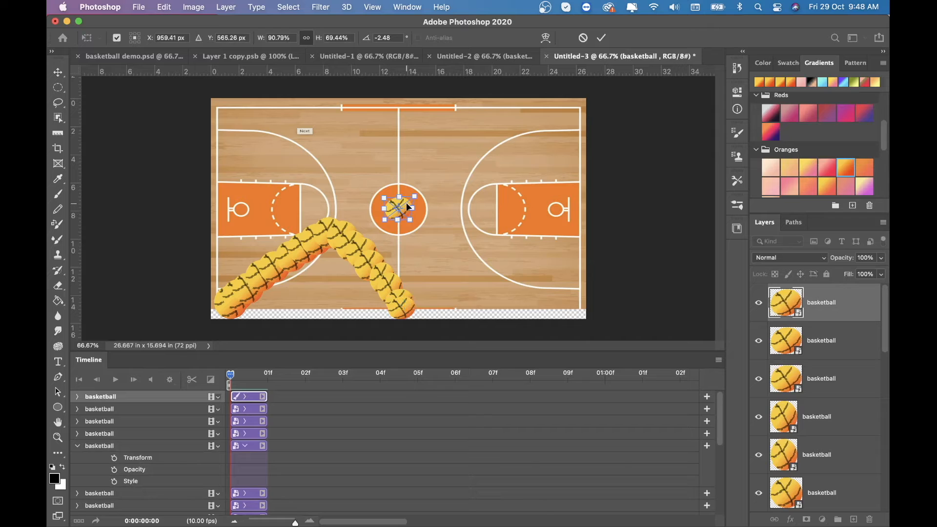
{"action": "left_click_drag", "start_coordinate": [407, 202], "coordinate": [417, 276]}
{"action": "key", "text": "super+z"}
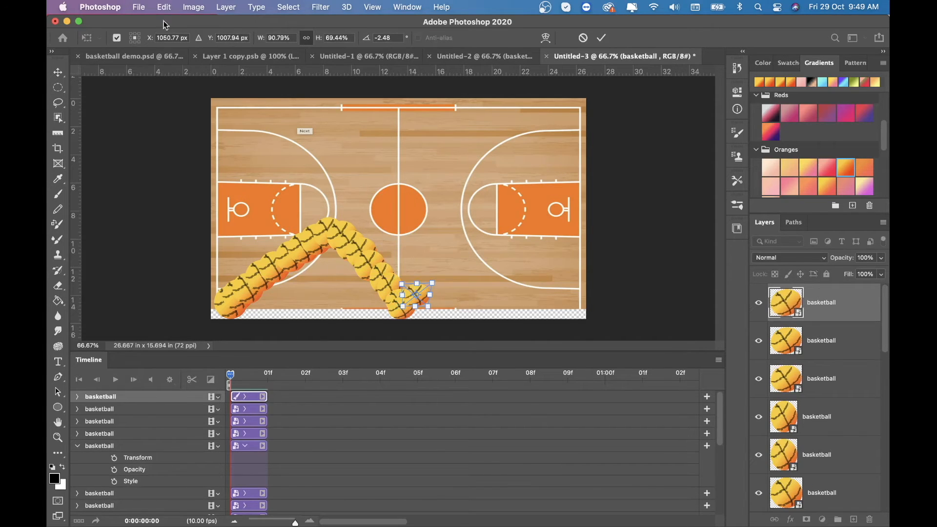
Step: Distort the ball right of the bounce point into a rounder shape, about 85.43% wide and 88.53% high
{"action": "left_click", "coordinate": [164, 7]}
{"action": "mouse_move", "coordinate": [215, 266]}
{"action": "left_click", "coordinate": [342, 314]}
{"action": "left_click_drag", "start_coordinate": [404, 297], "coordinate": [422, 307]}
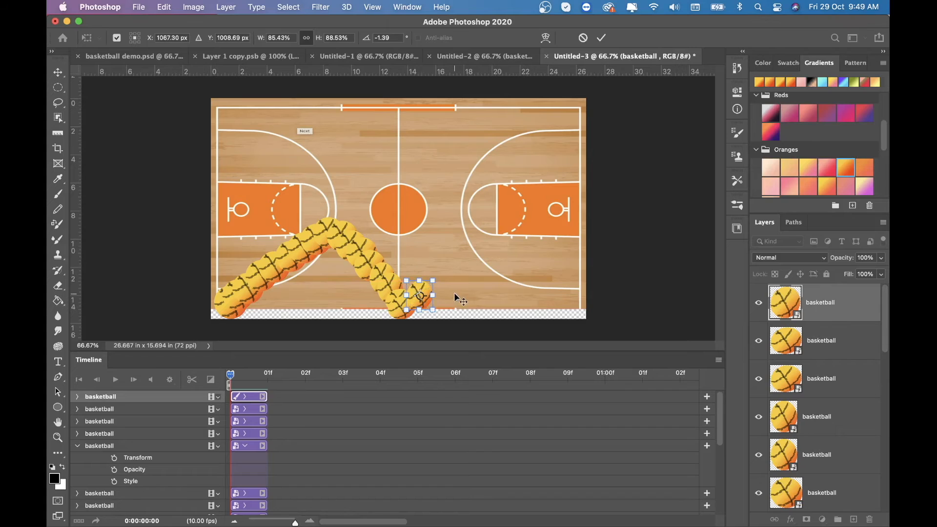
{"action": "key", "text": "Return"}
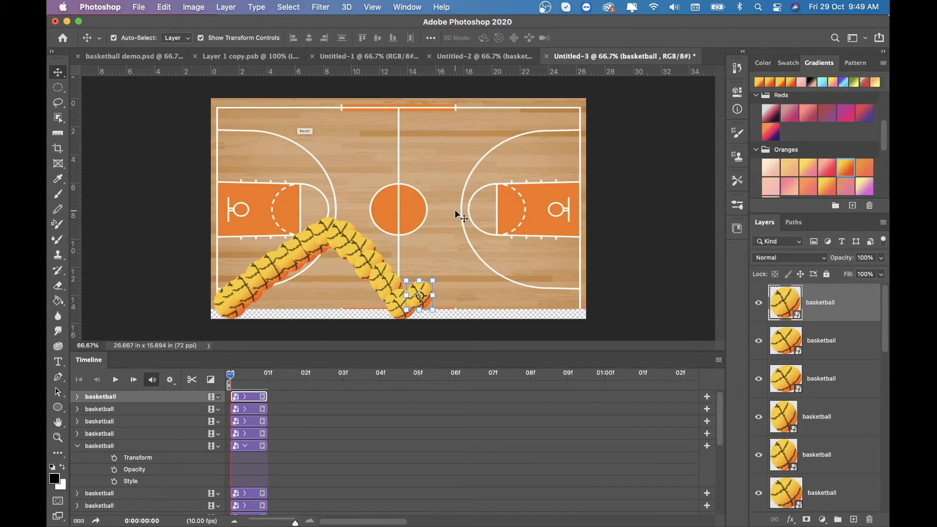
Step: Add a copy of the ball higher on the rising path and distort the next copy to about 96.13% wide and 88.76% high
{"action": "left_click", "coordinate": [456, 169]}
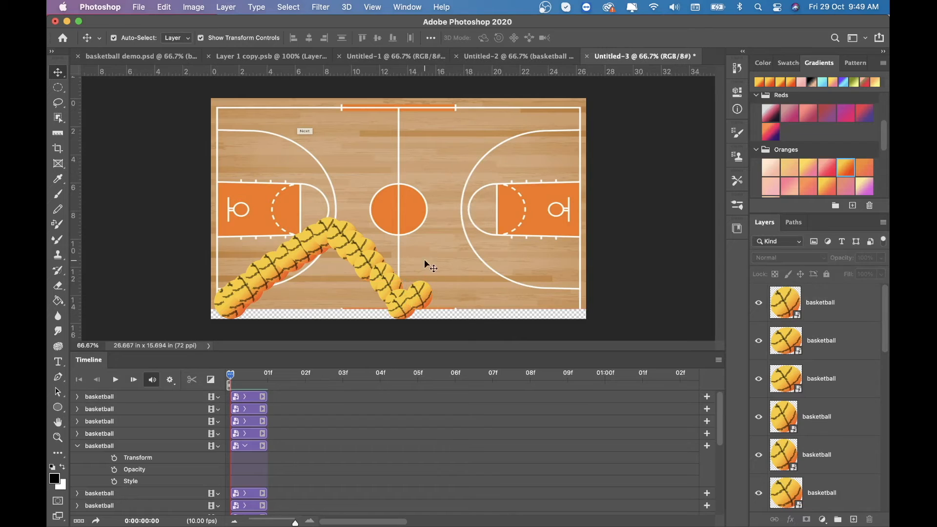
{"action": "left_click", "coordinate": [424, 296]}
{"action": "left_click_drag", "start_coordinate": [418, 295], "coordinate": [433, 277]}
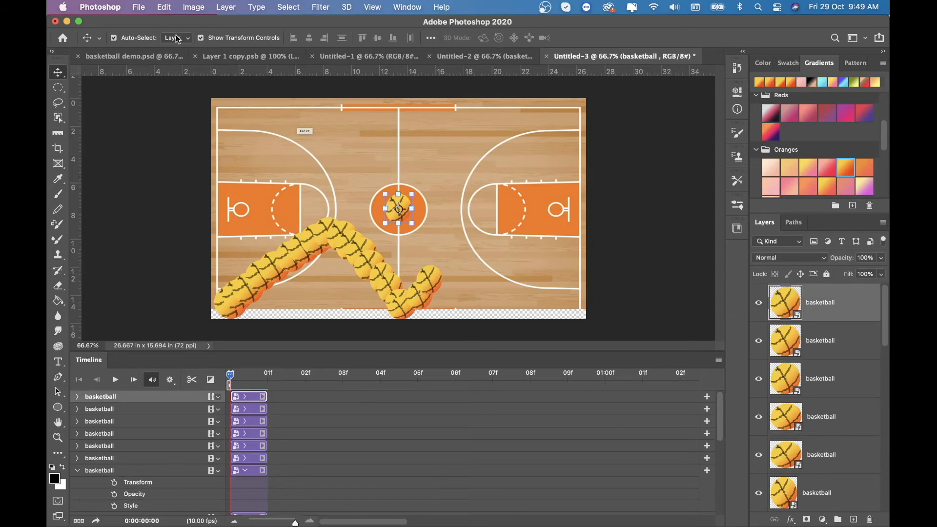
{"action": "left_click", "coordinate": [163, 7]}
{"action": "mouse_move", "coordinate": [198, 267]}
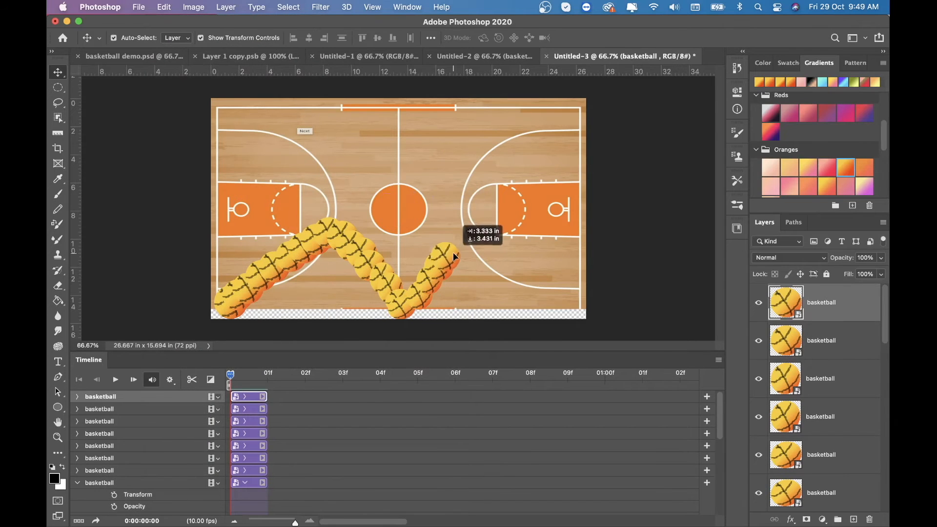
Step: Paste more basketball copies along the rising path until the ball partly leaves the court's right edge
{"action": "left_click_drag", "start_coordinate": [453, 252], "coordinate": [480, 218]}
{"action": "key", "text": "super+v"}
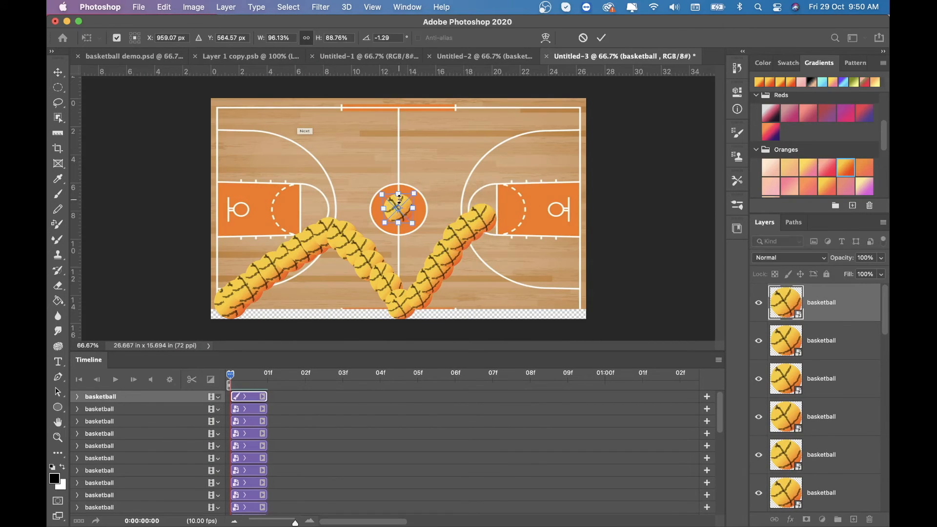
{"action": "left_click_drag", "start_coordinate": [406, 218], "coordinate": [532, 188]}
{"action": "key", "text": "super+v"}
{"action": "left_click_drag", "start_coordinate": [404, 202], "coordinate": [558, 176]}
{"action": "key", "text": "super+v"}
{"action": "key", "text": "super+v"}
{"action": "left_click_drag", "start_coordinate": [388, 203], "coordinate": [558, 168]}
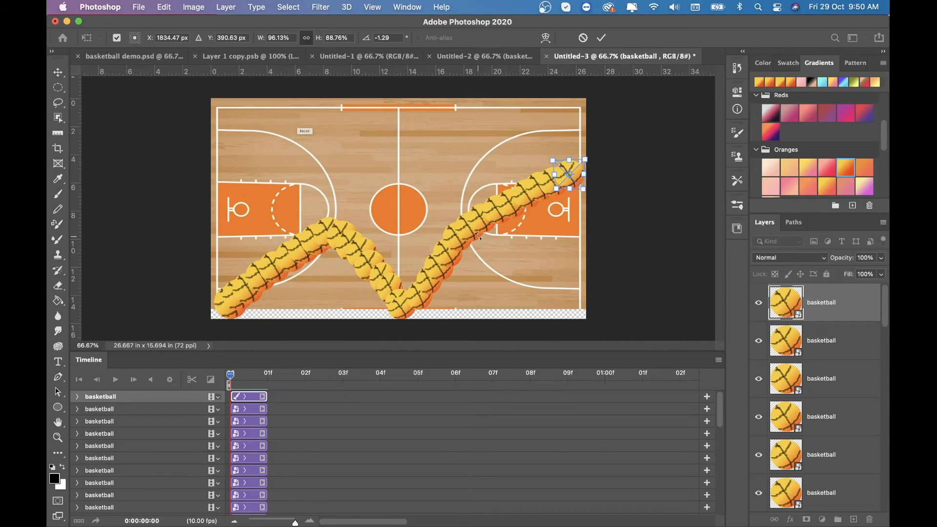
{"action": "key", "text": "Return"}
{"action": "key", "text": "super+v"}
{"action": "left_click_drag", "start_coordinate": [405, 203], "coordinate": [582, 170]}
Step: Deselect the ball layers, preview the timeline animation and return the playhead to the first frame
{"action": "left_click", "coordinate": [96, 179]}
{"action": "left_click", "coordinate": [58, 87]}
{"action": "left_click", "coordinate": [117, 382]}
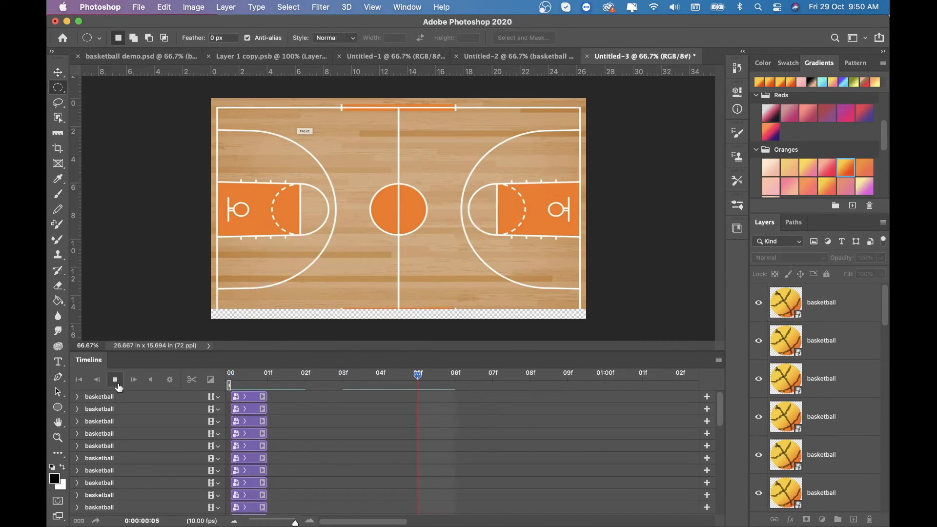
{"action": "left_click_drag", "start_coordinate": [605, 390], "coordinate": [182, 399]}
Step: Collapse the expanded properties of the one open basketball track in the timeline
{"action": "scroll", "coordinate": [276, 452], "scroll_direction": "down", "scroll_amount": 10}
{"action": "scroll", "coordinate": [276, 452], "scroll_direction": "up", "scroll_amount": 10}
{"action": "scroll", "coordinate": [277, 451], "scroll_direction": "down", "scroll_amount": 10}
{"action": "scroll", "coordinate": [277, 456], "scroll_direction": "down", "scroll_amount": 2}
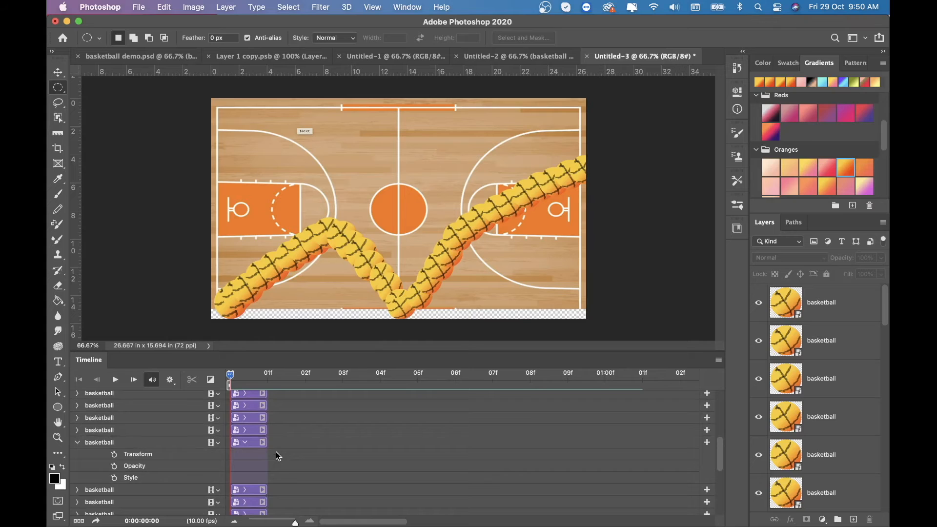
{"action": "left_click", "coordinate": [83, 442]}
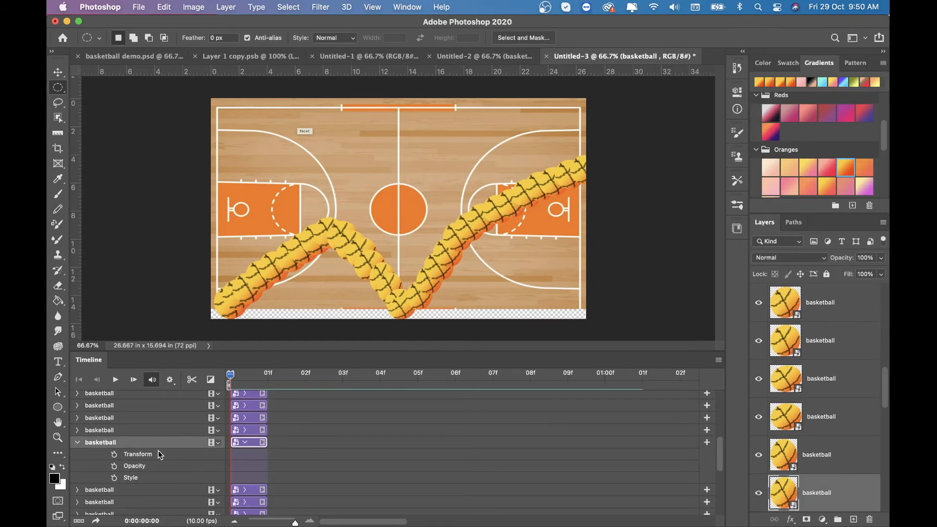
{"action": "left_click", "coordinate": [79, 443]}
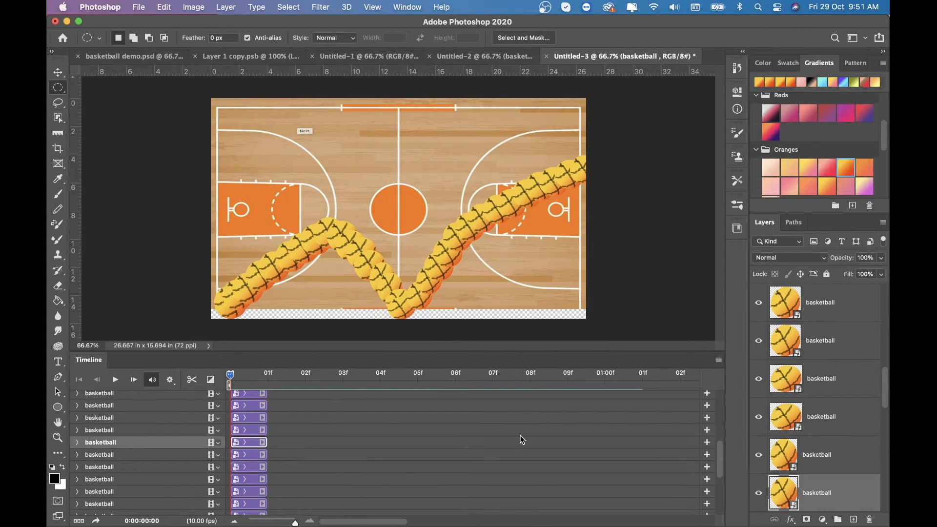
{"action": "scroll", "coordinate": [519, 446], "scroll_direction": "up", "scroll_amount": 5}
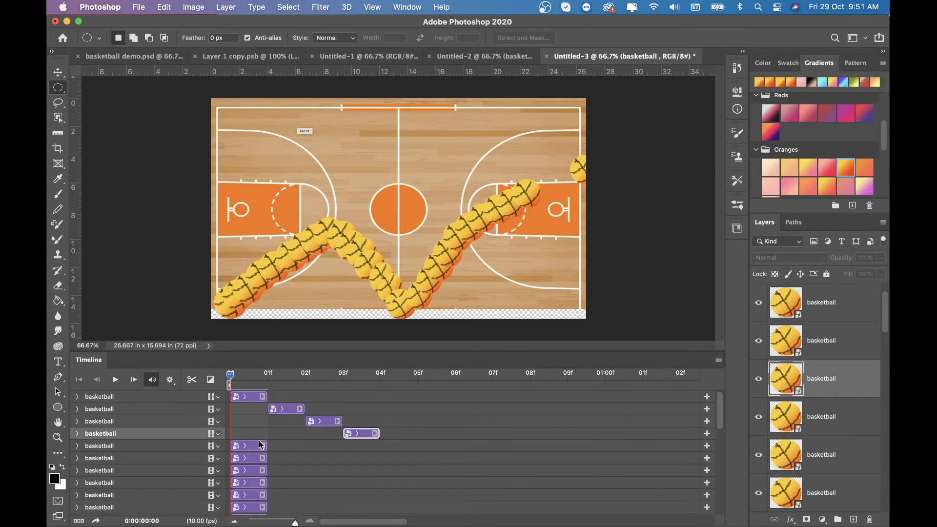
{"action": "left_click_drag", "start_coordinate": [261, 445], "coordinate": [407, 454]}
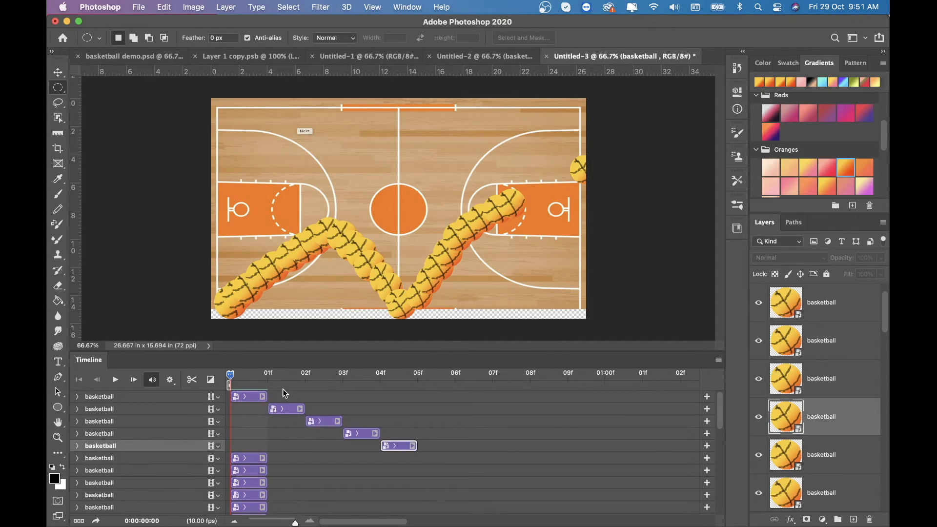
{"action": "left_click_drag", "start_coordinate": [284, 406], "coordinate": [247, 408]}
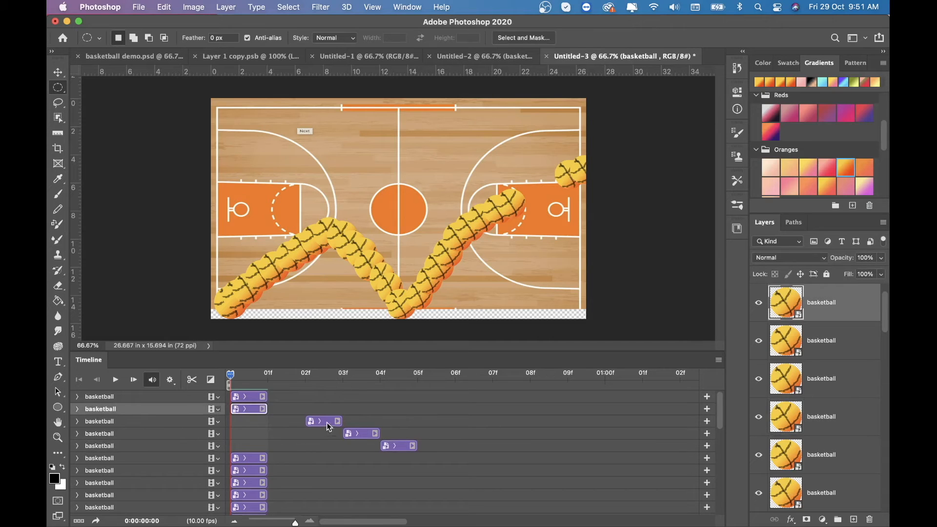
{"action": "left_click_drag", "start_coordinate": [326, 423], "coordinate": [250, 423]}
{"action": "left_click_drag", "start_coordinate": [358, 434], "coordinate": [247, 434]}
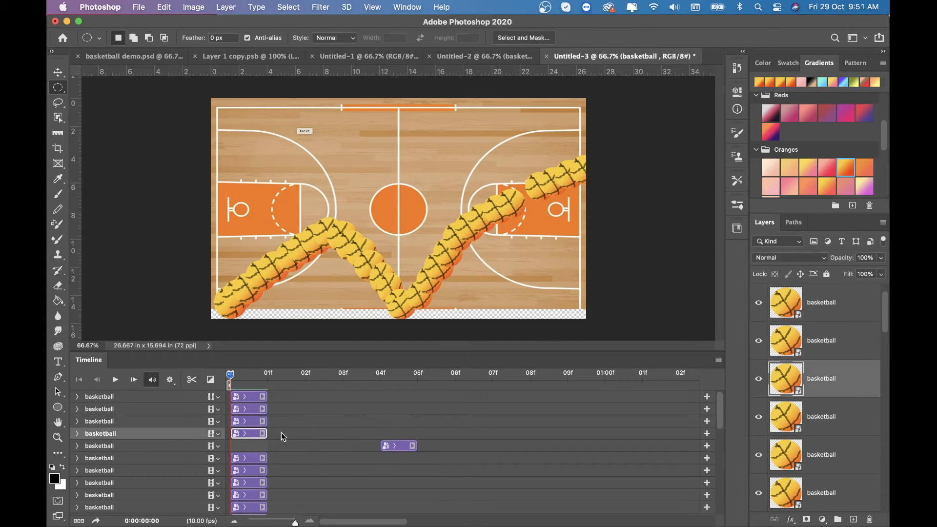
{"action": "left_click_drag", "start_coordinate": [402, 445], "coordinate": [249, 445]}
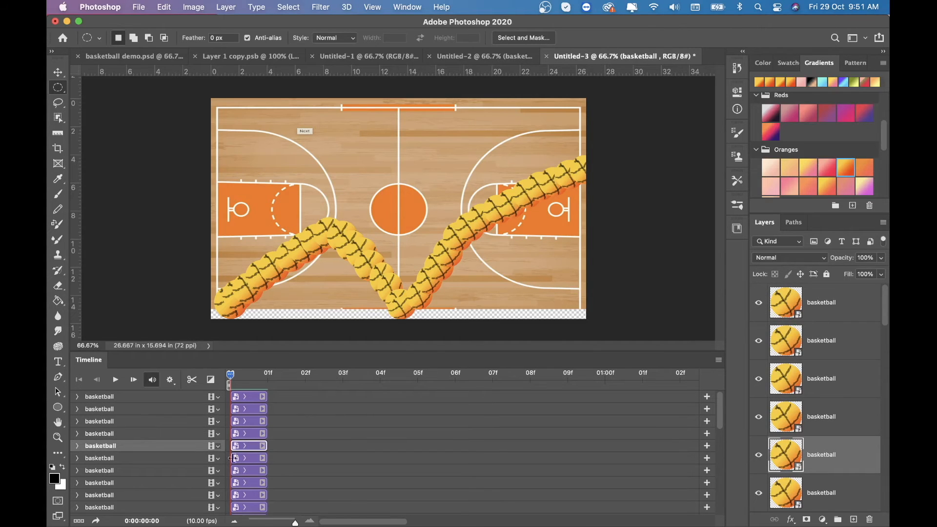
Step: Select all the basketball layers and combine them with New Video Group from Clips so the ball clips play in sequence on one track
{"action": "left_click", "coordinate": [792, 306]}
{"action": "scroll", "coordinate": [791, 307], "scroll_direction": "down", "scroll_amount": 5}
{"action": "left_click", "coordinate": [777, 416], "text": "shift"}
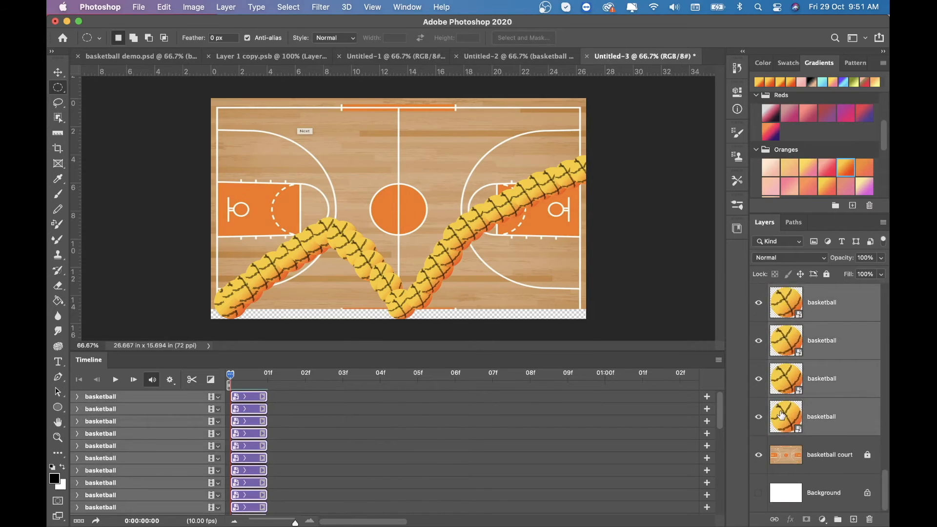
{"action": "scroll", "coordinate": [775, 403], "scroll_direction": "up", "scroll_amount": 2}
{"action": "scroll", "coordinate": [775, 403], "scroll_direction": "down", "scroll_amount": 1}
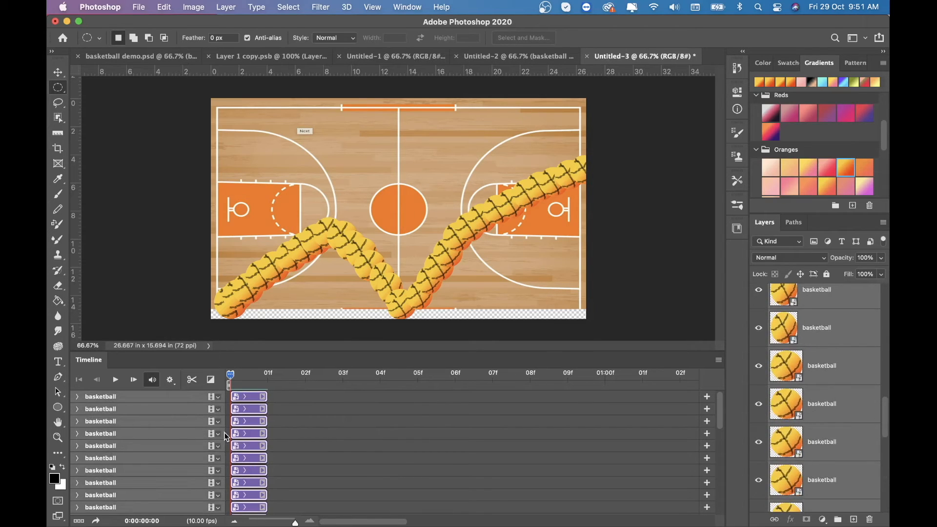
{"action": "left_click", "coordinate": [218, 400]}
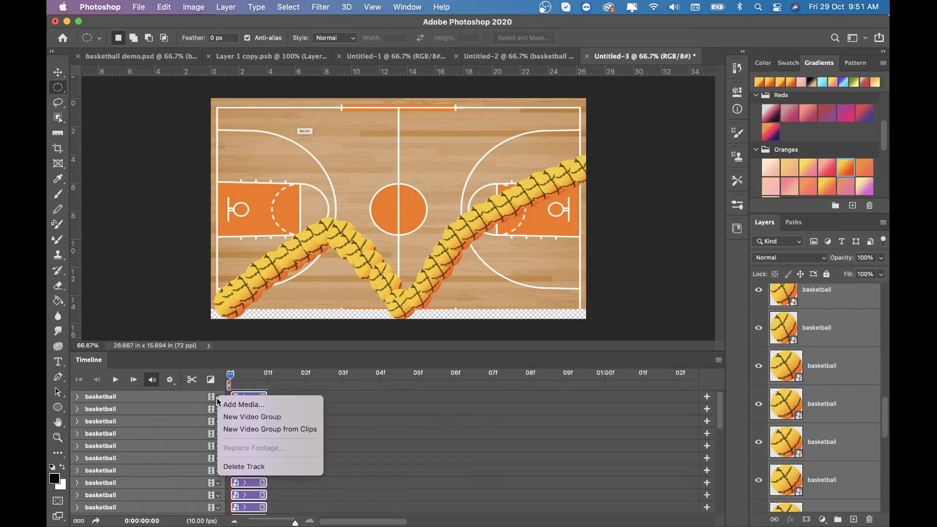
{"action": "left_click", "coordinate": [243, 431]}
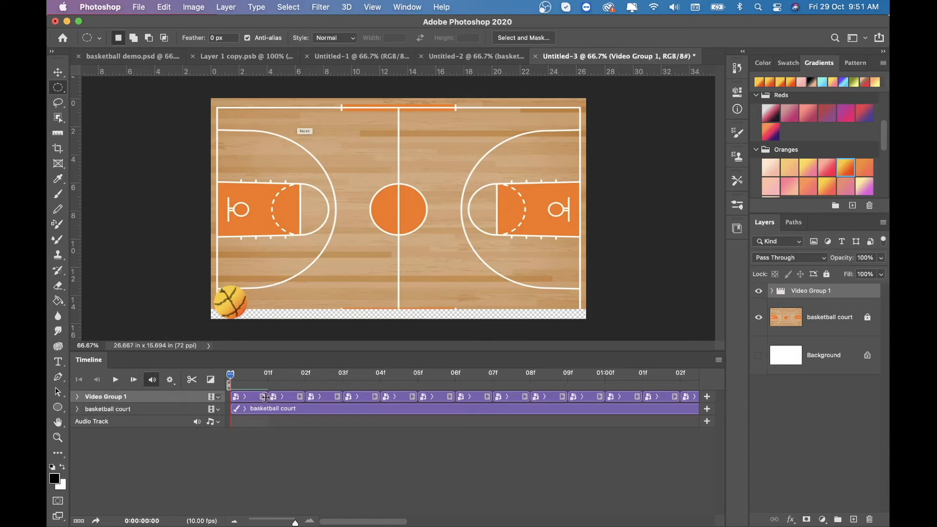
Step: Trim the basketball court clip to end with the ball sequence and play the animation to check the bounce
{"action": "left_click", "coordinate": [218, 399]}
{"action": "left_click", "coordinate": [217, 400]}
{"action": "scroll", "coordinate": [510, 391], "scroll_direction": "right", "scroll_amount": 15}
{"action": "scroll", "coordinate": [510, 396], "scroll_direction": "left", "scroll_amount": 3}
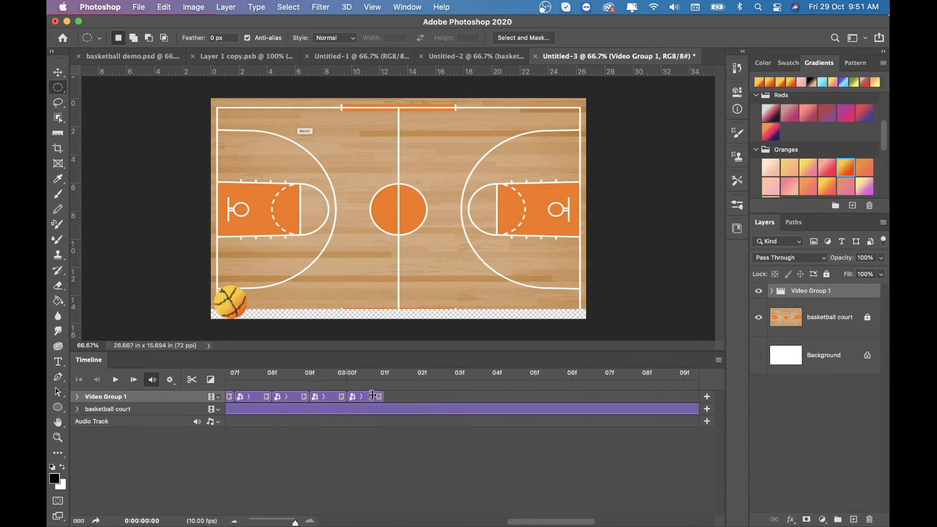
{"action": "scroll", "coordinate": [373, 396], "scroll_direction": "left", "scroll_amount": 5}
{"action": "scroll", "coordinate": [372, 396], "scroll_direction": "right", "scroll_amount": 12}
{"action": "scroll", "coordinate": [373, 396], "scroll_direction": "right", "scroll_amount": 5}
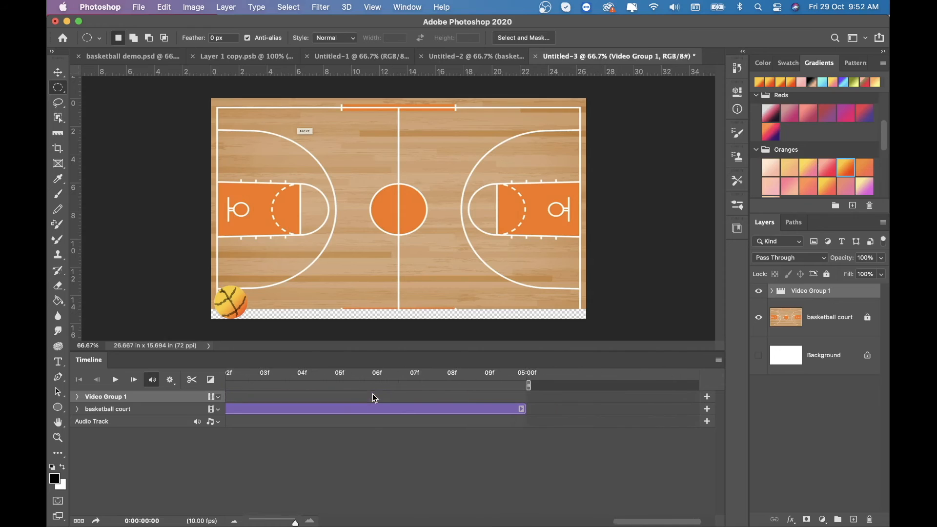
{"action": "left_click_drag", "start_coordinate": [509, 410], "coordinate": [391, 418]}
{"action": "scroll", "coordinate": [373, 394], "scroll_direction": "left", "scroll_amount": 10}
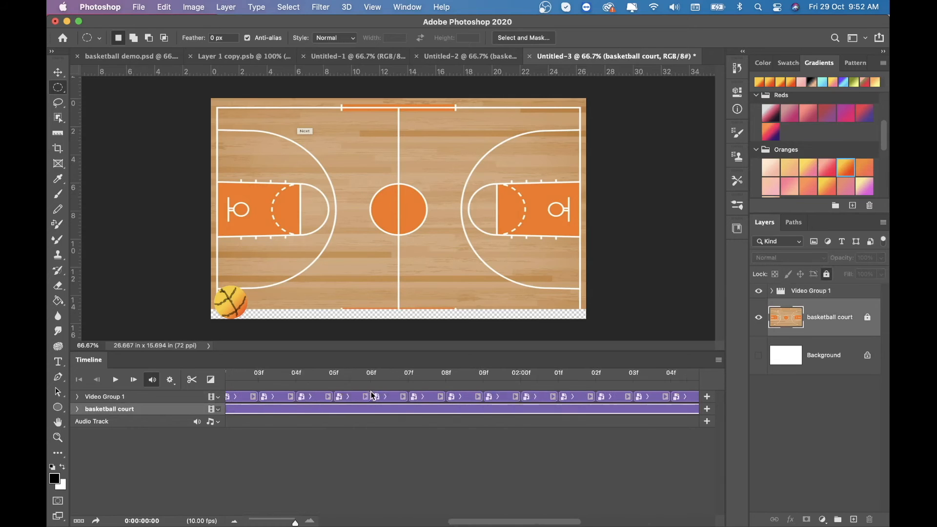
{"action": "left_click", "coordinate": [115, 383]}
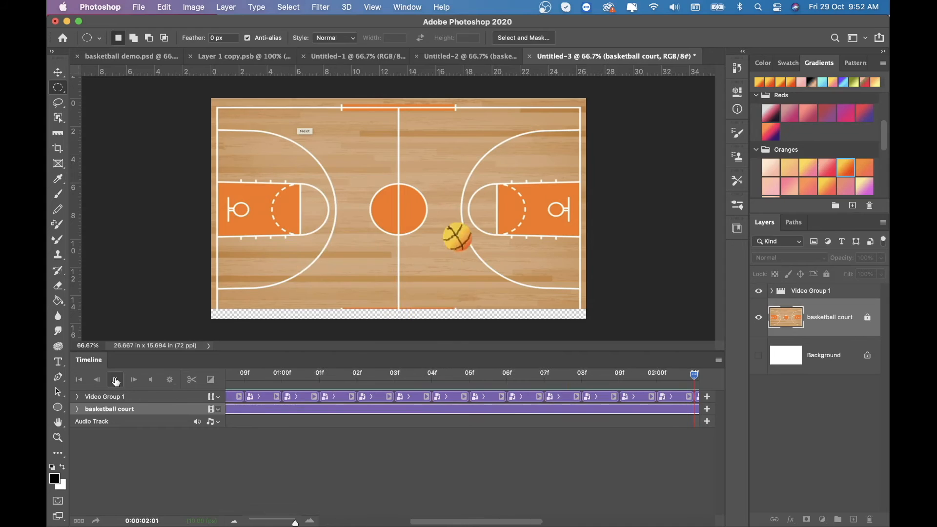
{"action": "left_click", "coordinate": [117, 380]}
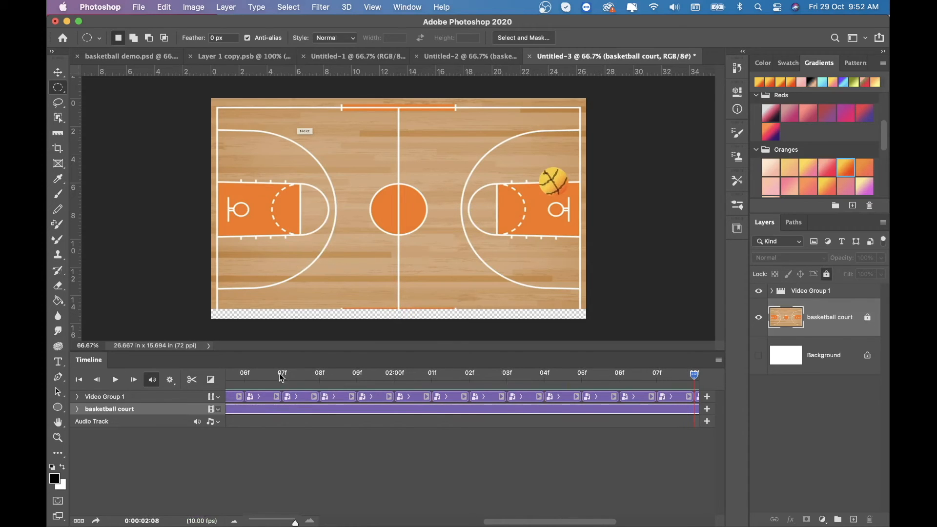
Step: Try a two-frame length and Transform keyframing on the ball clip that starts at 01:07f
{"action": "left_click", "coordinate": [299, 397]}
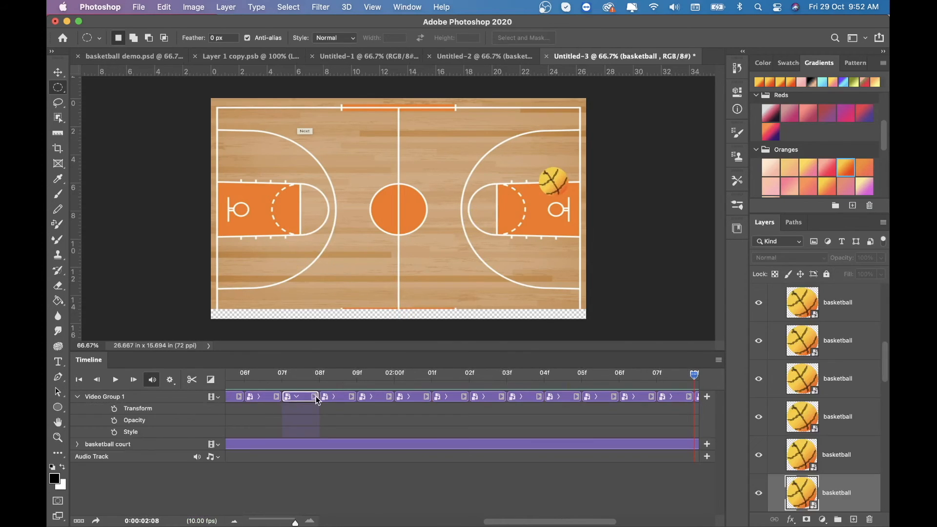
{"action": "left_click_drag", "start_coordinate": [318, 397], "coordinate": [355, 396]}
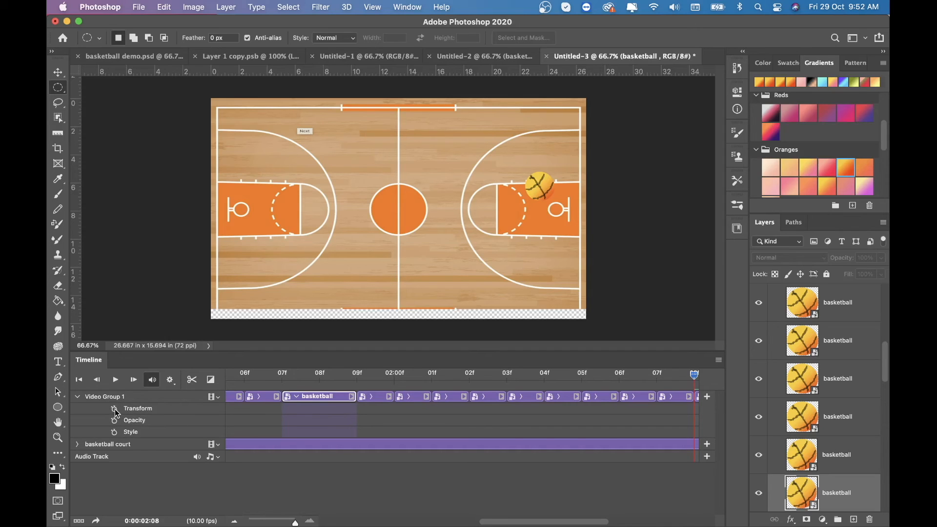
{"action": "left_click", "coordinate": [115, 409]}
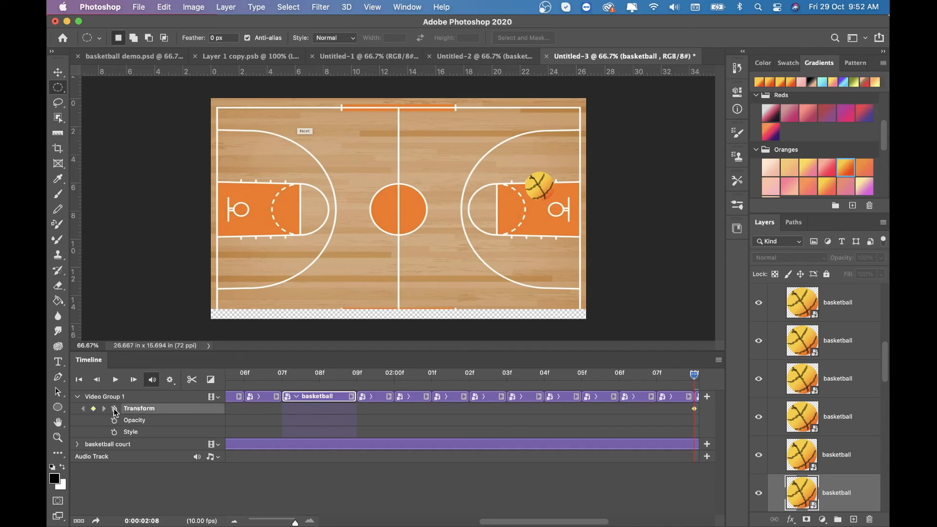
{"action": "left_click", "coordinate": [295, 397]}
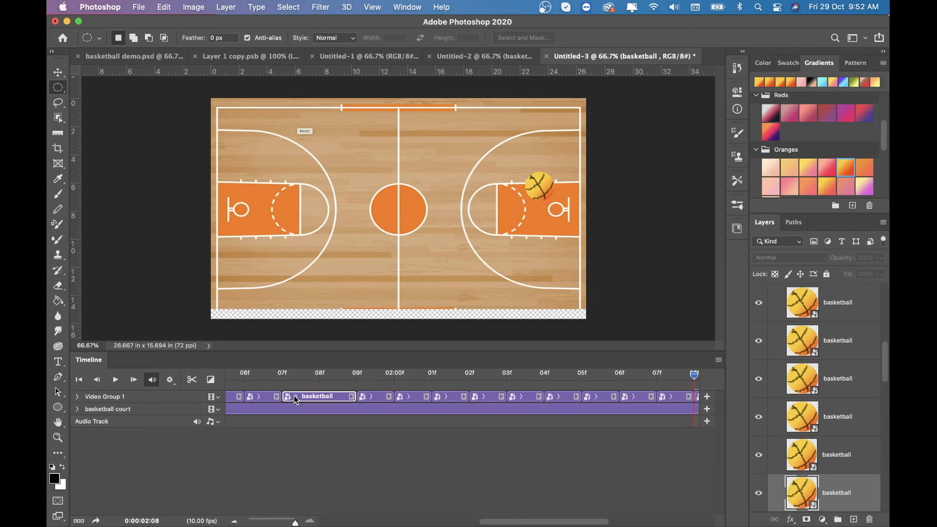
{"action": "left_click", "coordinate": [76, 398]}
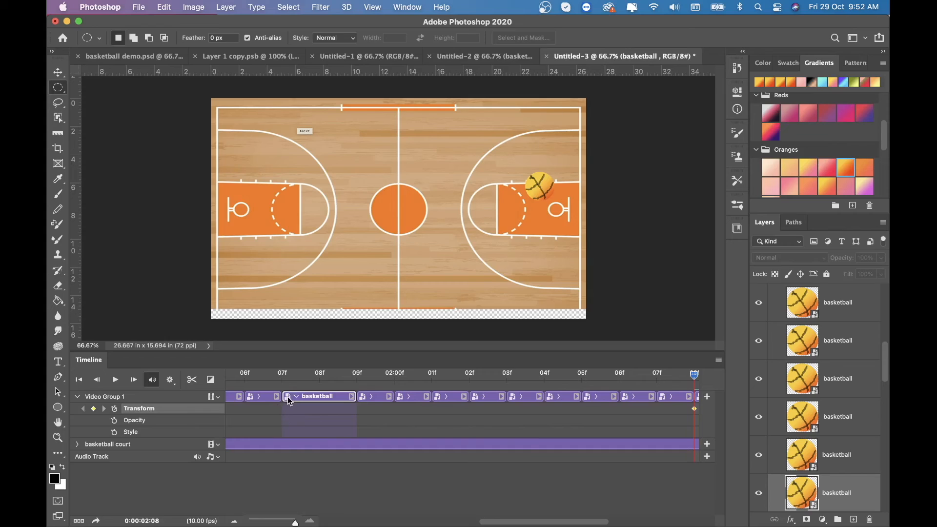
{"action": "left_click", "coordinate": [77, 397]}
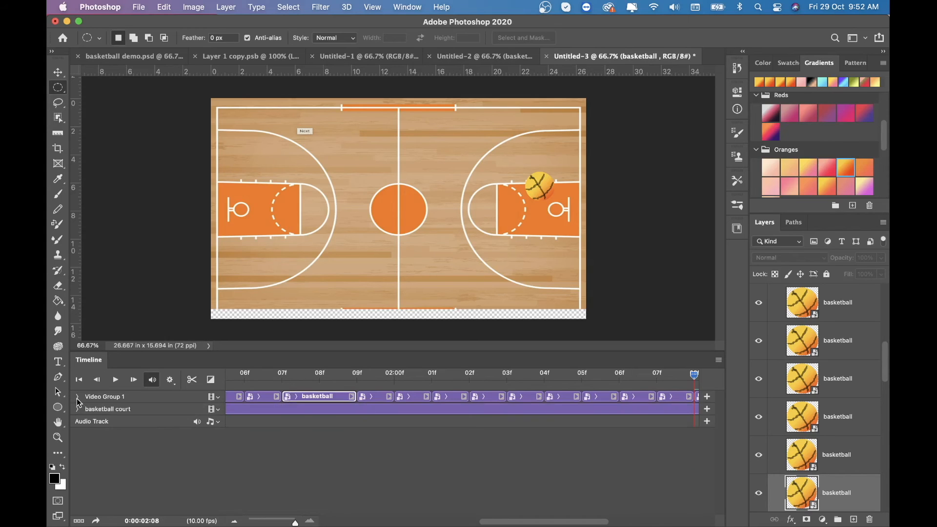
{"action": "left_click_drag", "start_coordinate": [355, 397], "coordinate": [318, 397]}
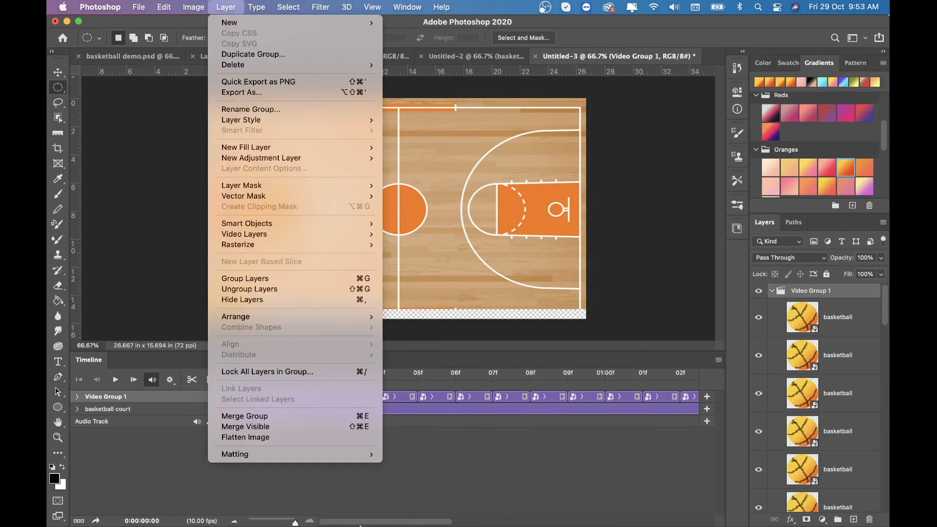
Step: Add a blank video layer above the ball video group
{"action": "left_click", "coordinate": [468, 480]}
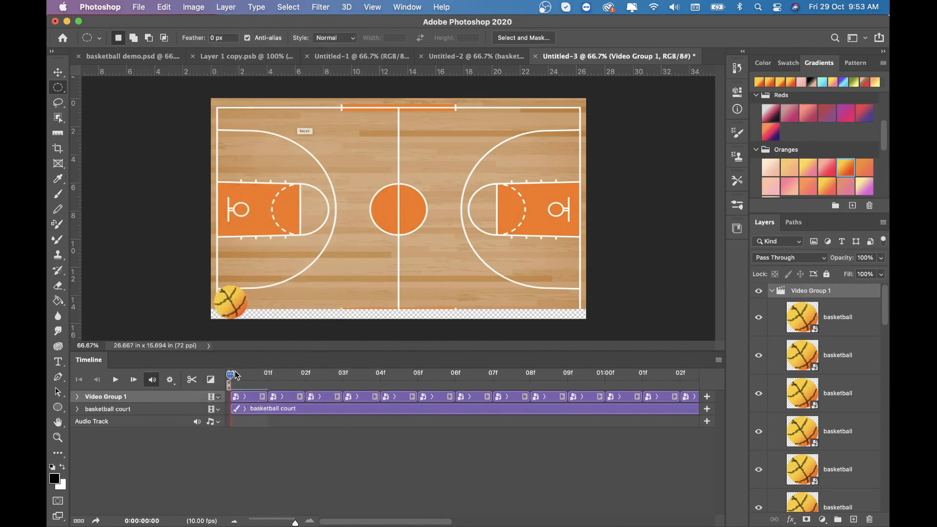
{"action": "left_click", "coordinate": [224, 7]}
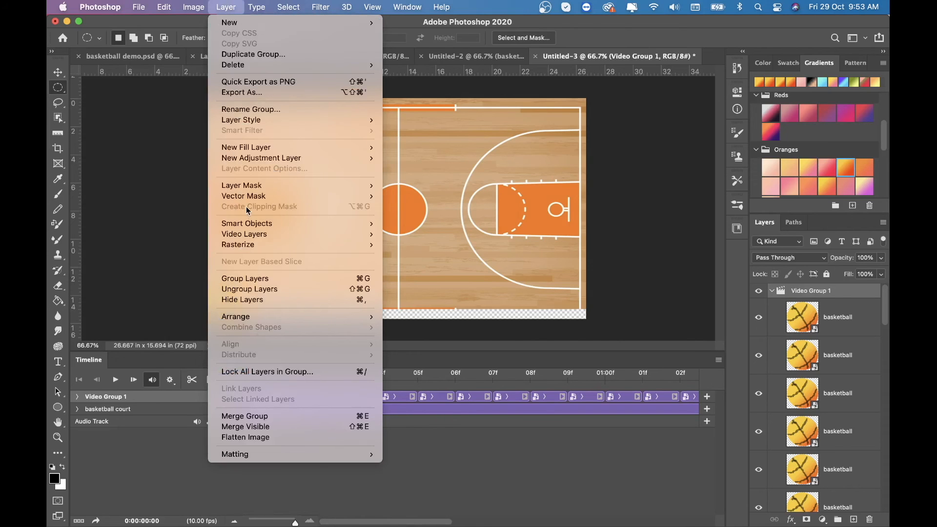
{"action": "mouse_move", "coordinate": [252, 233]}
{"action": "left_click", "coordinate": [450, 250]}
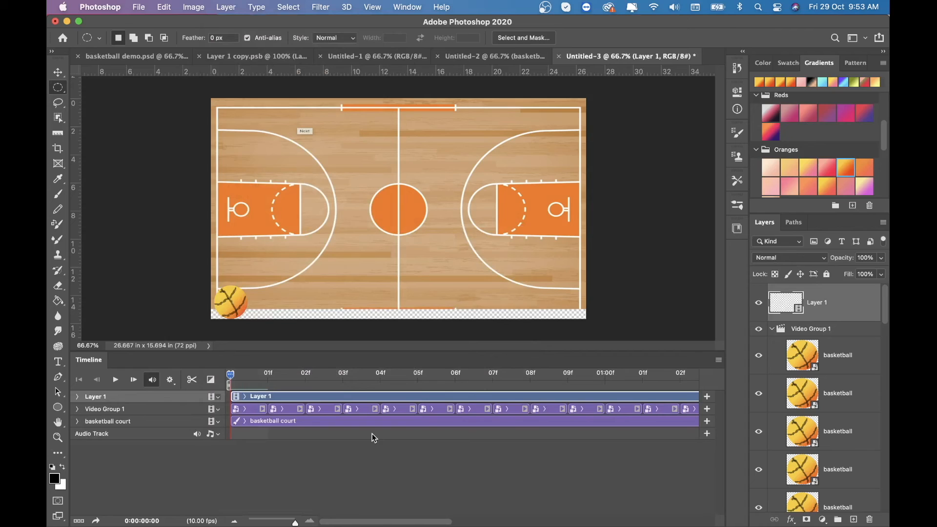
{"action": "left_click_drag", "start_coordinate": [289, 396], "coordinate": [246, 392]}
Step: Use the Brush tool to sketch a loose black outline beside the ball on the first frame of the video layer
{"action": "left_click", "coordinate": [61, 195]}
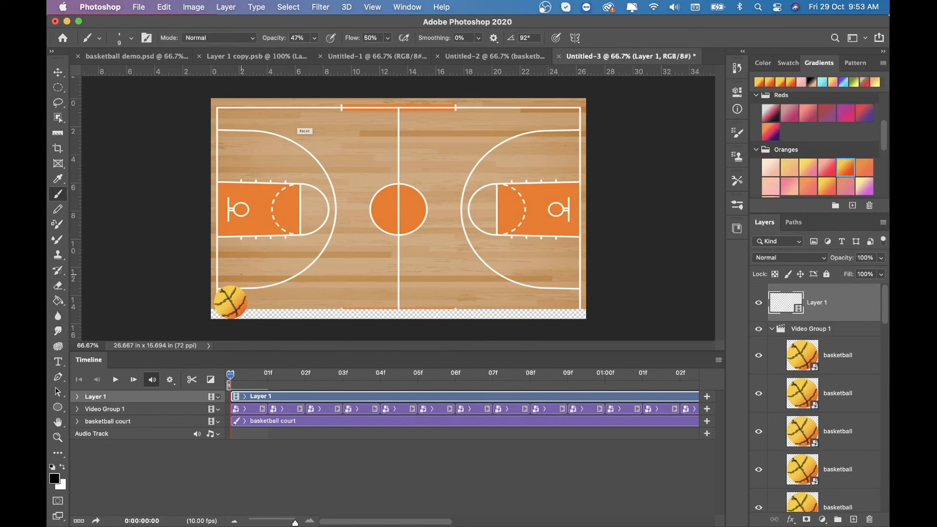
{"action": "key", "text": "Right"}
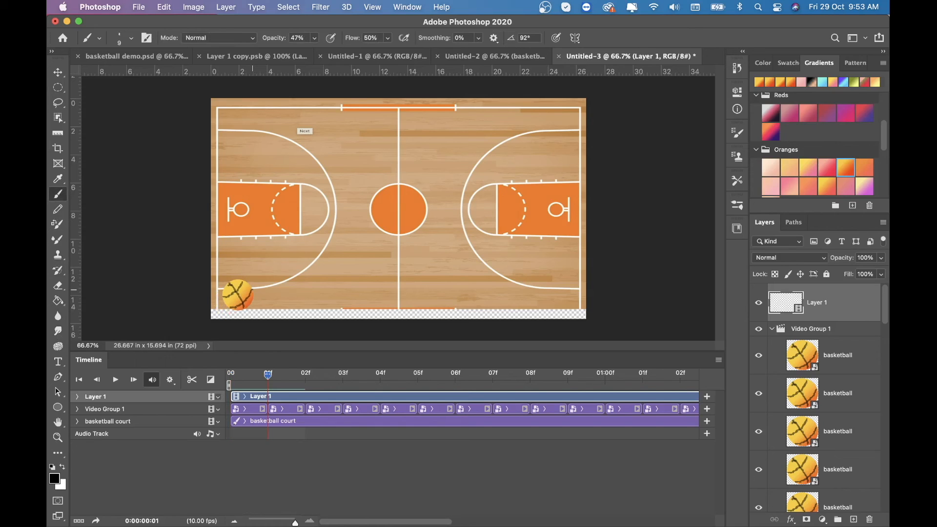
{"action": "key", "text": "Left"}
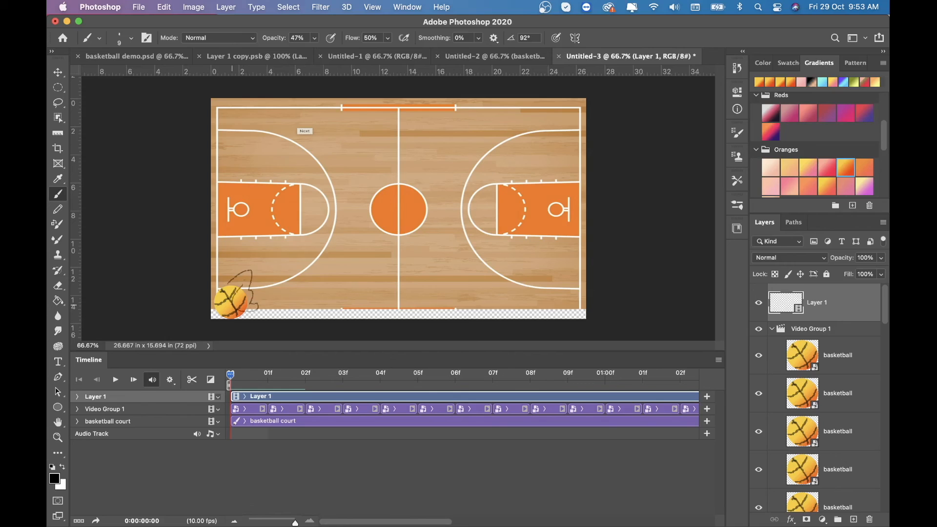
Step: Advance to frame 01f and enable onion skins for the timeline
{"action": "key", "text": "Right"}
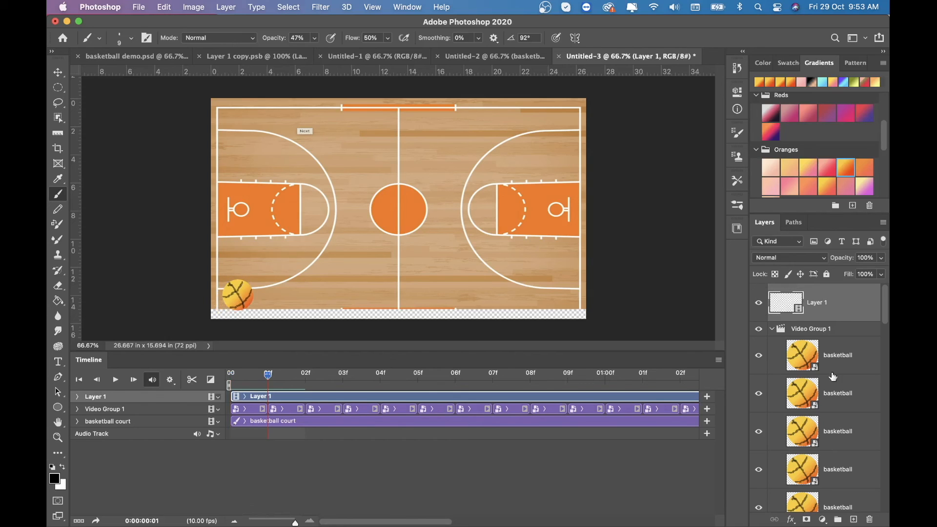
{"action": "left_click", "coordinate": [719, 360]}
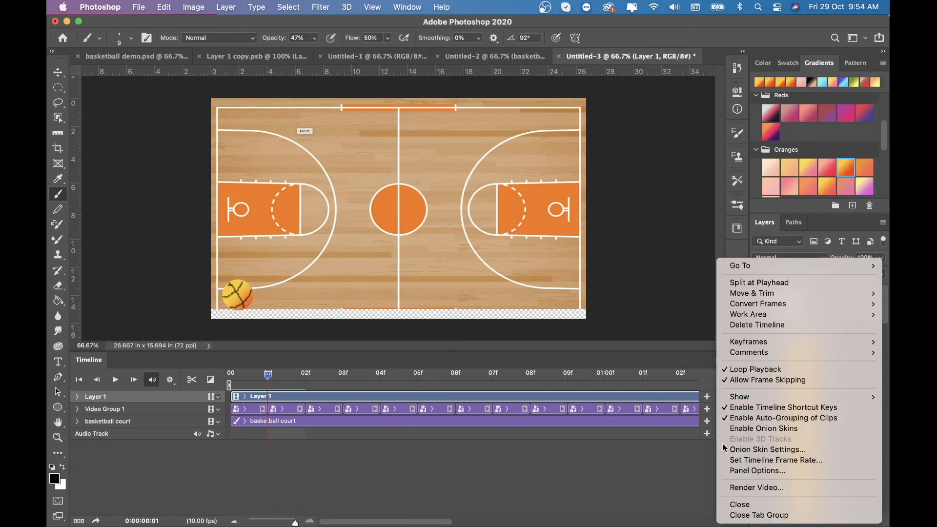
{"action": "left_click", "coordinate": [762, 429]}
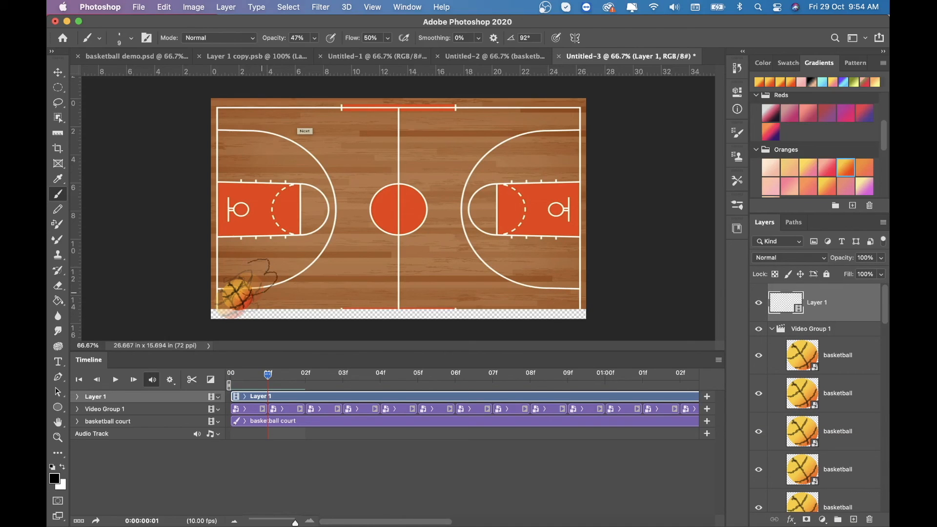
Step: Brush freehand loops on the video layer while advancing frame by frame from 01f to 08f, shifting the strokes up and across the court
{"action": "key", "text": "Right"}
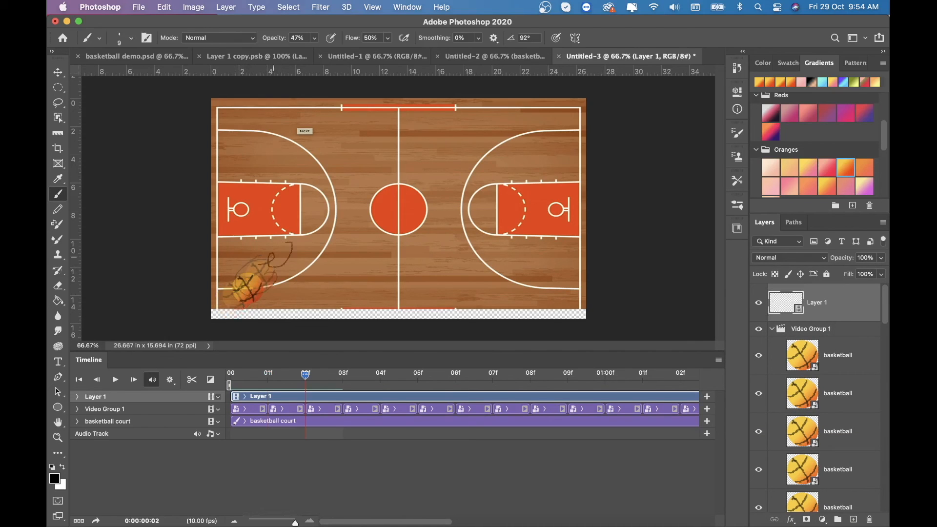
{"action": "key", "text": "Right"}
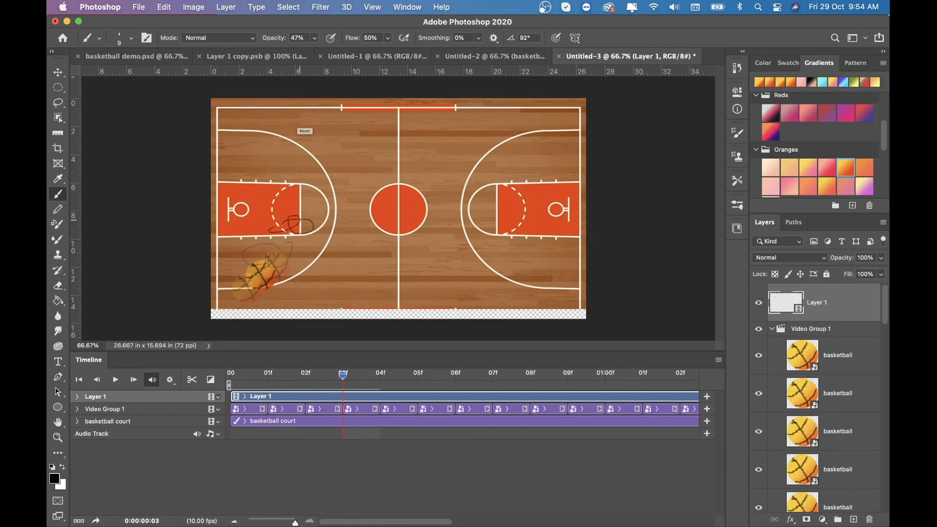
{"action": "key", "text": "Right"}
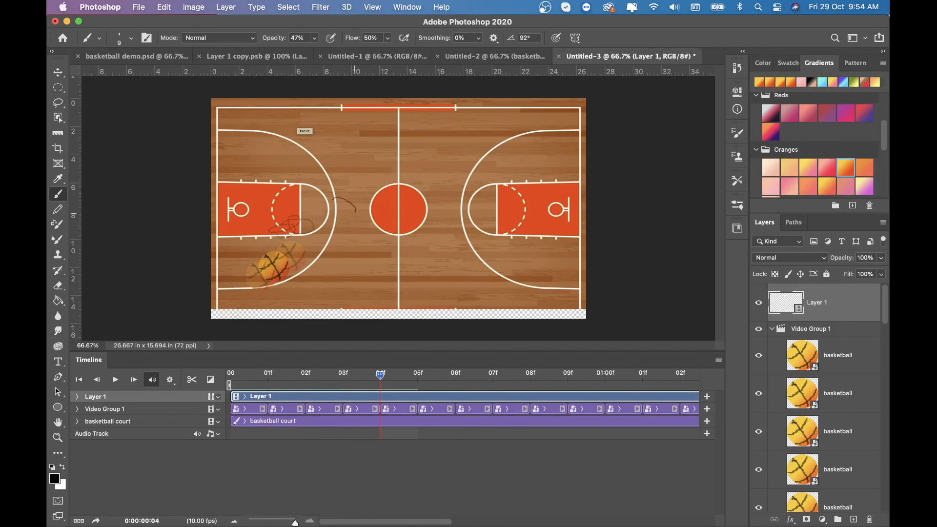
{"action": "key", "text": "Right"}
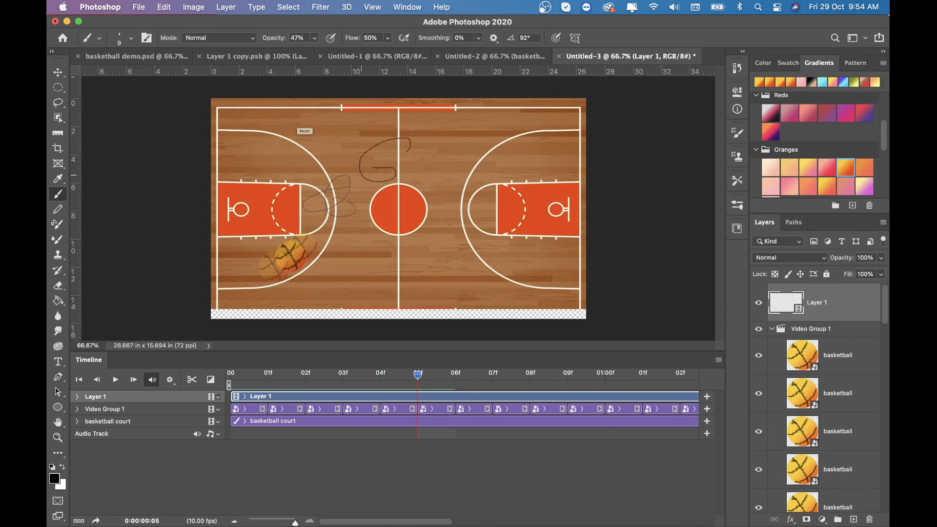
{"action": "key", "text": "Right"}
{"action": "key", "text": "Right"}
{"action": "key", "text": "Right"}
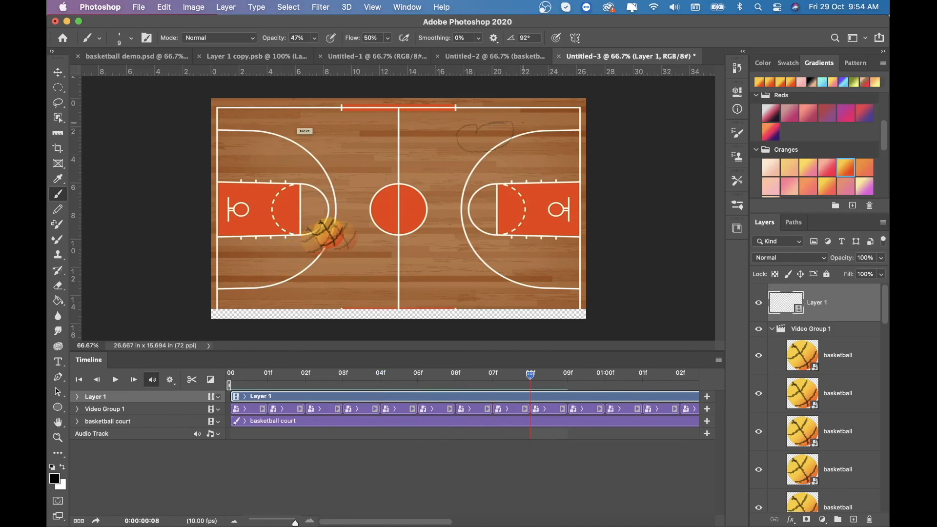
Step: Return the playhead to the first frame and turn off onion skins for the timeline
{"action": "key", "text": "Right"}
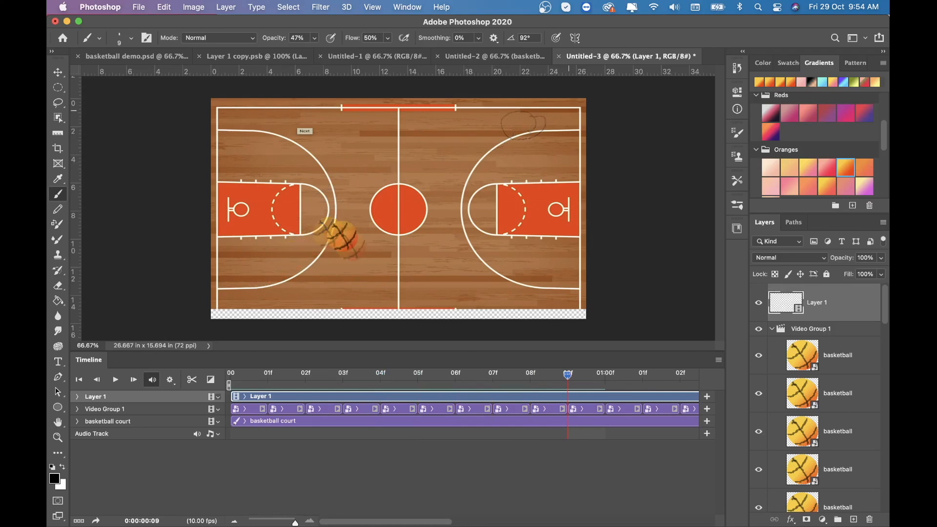
{"action": "key", "text": "Home"}
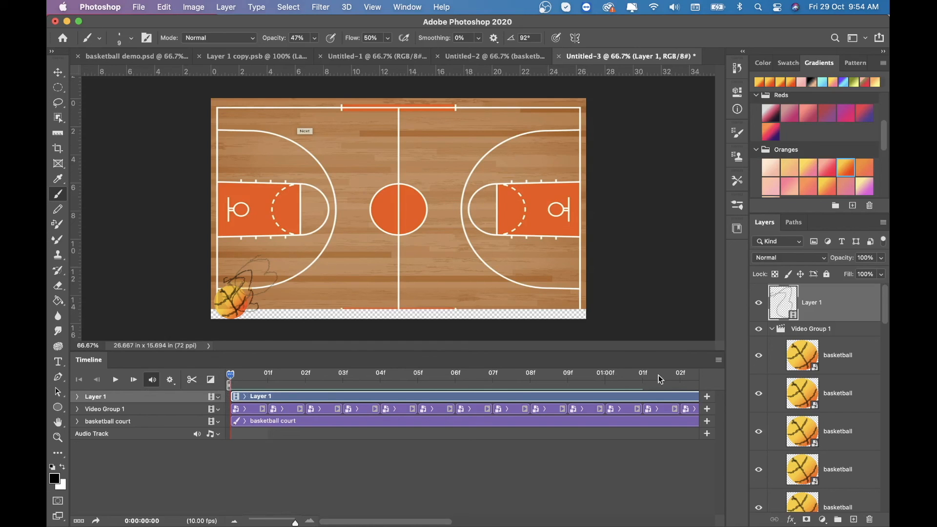
{"action": "left_click", "coordinate": [718, 360]}
{"action": "left_click", "coordinate": [764, 428]}
Step: Play back the ball and hand-drawn animation from the first frame, with the timeline zoomed all the way out
{"action": "key", "text": "space"}
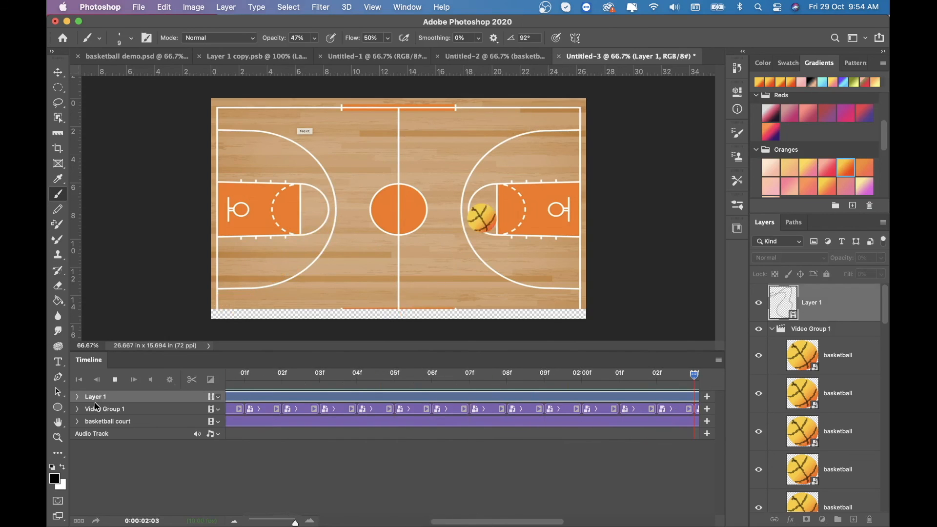
{"action": "key", "text": "space"}
{"action": "key", "text": "space"}
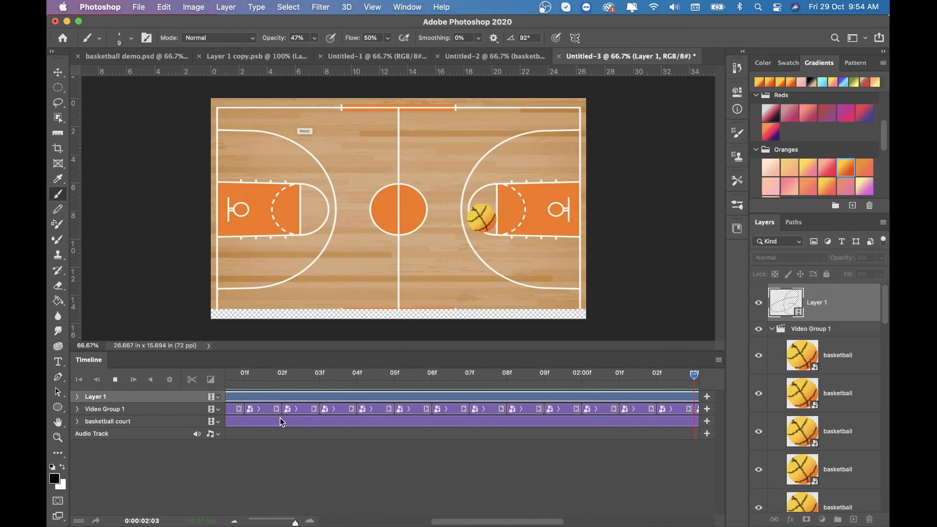
{"action": "left_click_drag", "start_coordinate": [295, 522], "coordinate": [248, 521]}
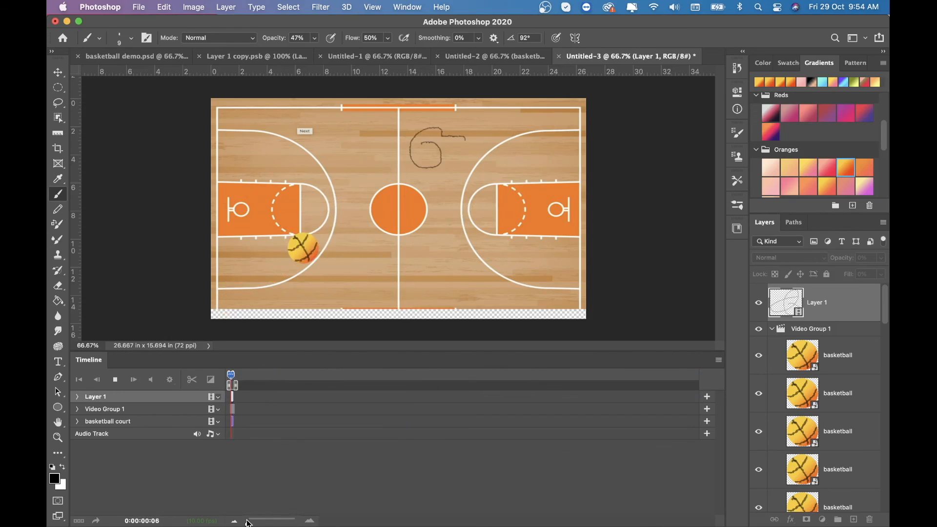
{"action": "left_click", "coordinate": [58, 87]}
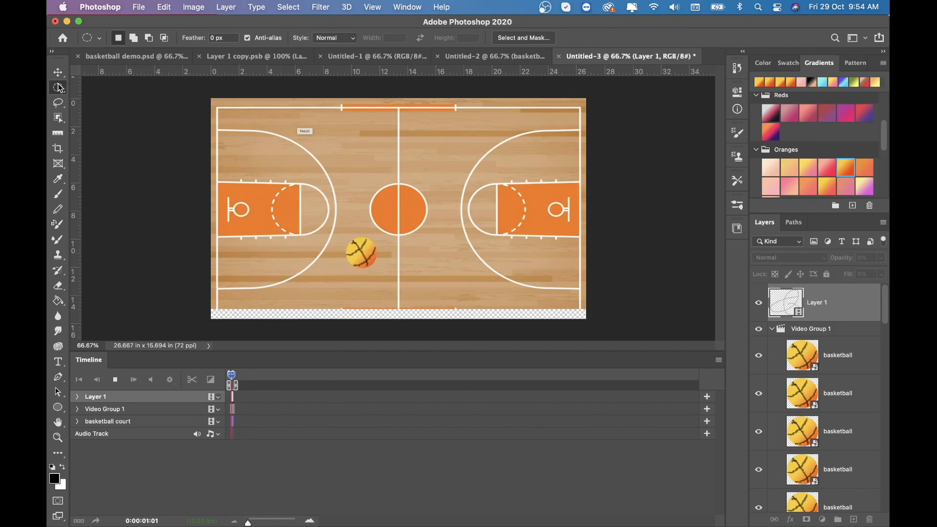
{"action": "left_click_drag", "start_coordinate": [329, 20], "coordinate": [126, 218]}
{"action": "left_click", "coordinate": [785, 406]}
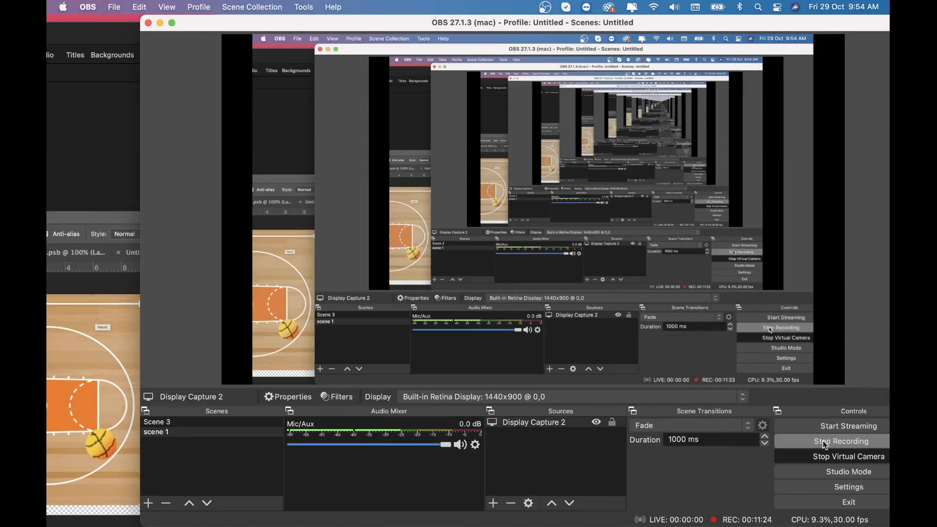